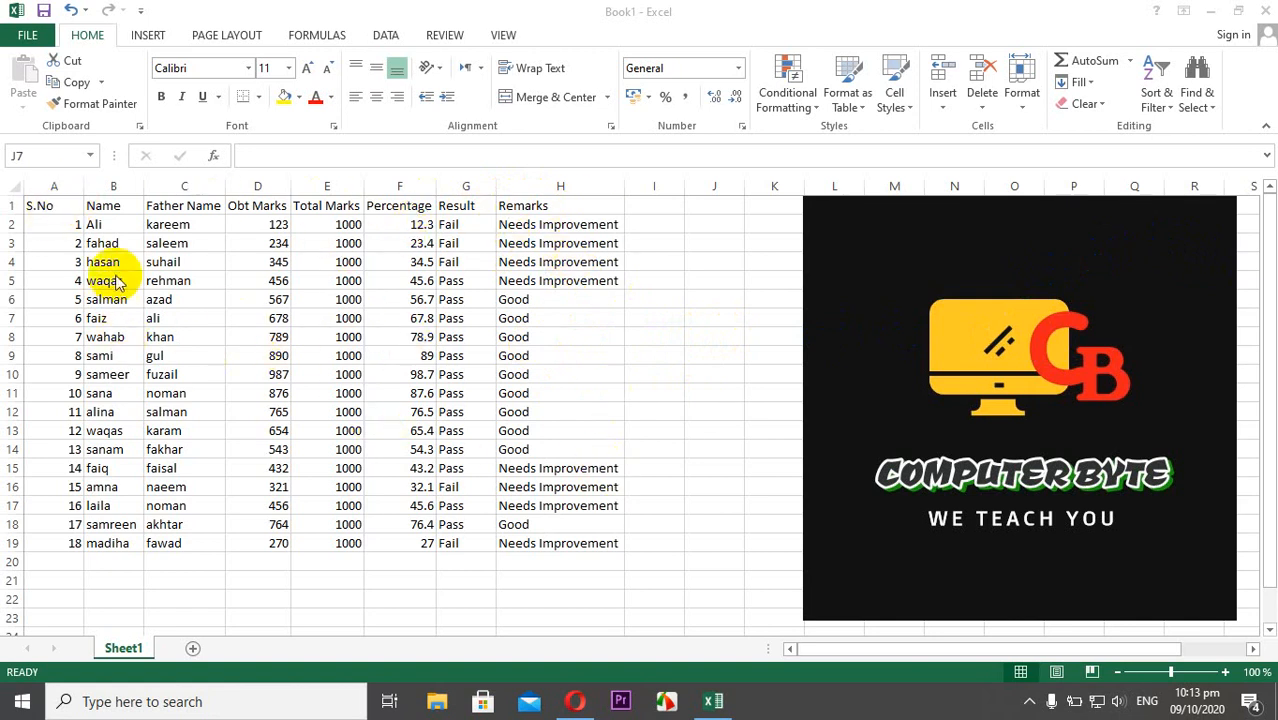
- Clear all entries and formatting in the Obt Marks through Remarks columns, range D2:H19, keeping the header row
{"action": "left_click_drag", "start_coordinate": [256, 226], "coordinate": [399, 546]}
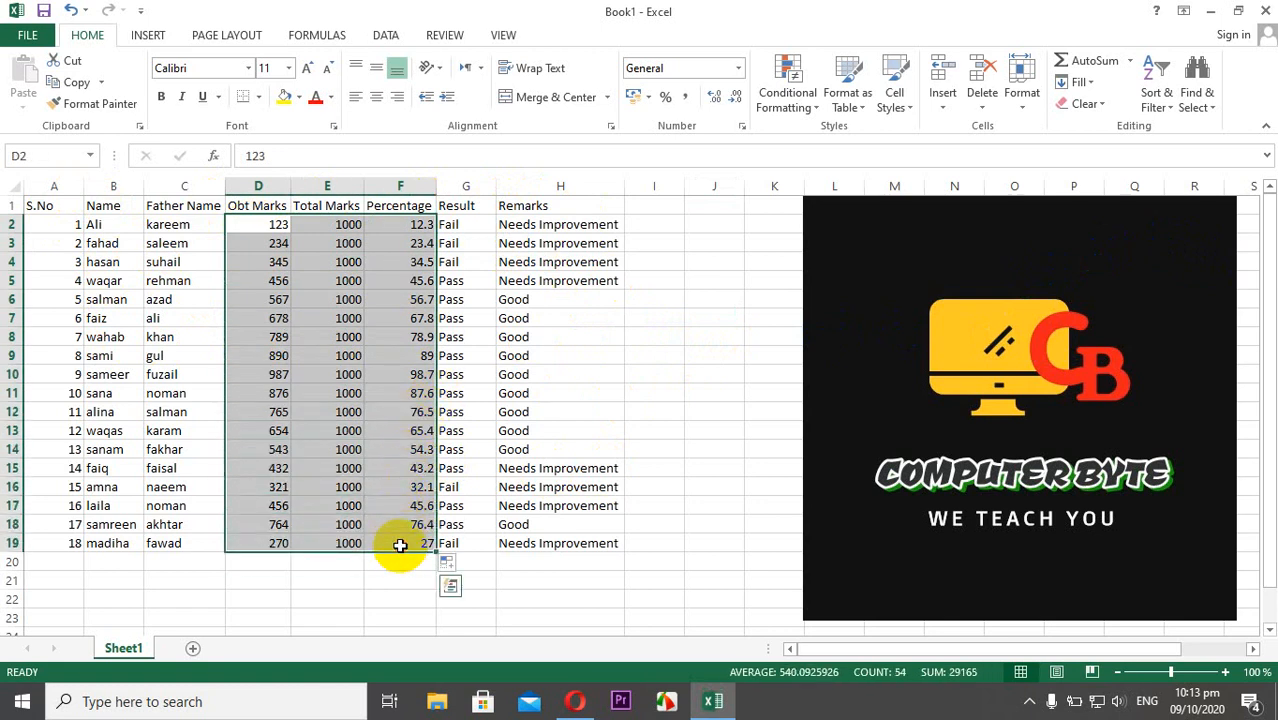
{"action": "key", "text": "BackSpace"}
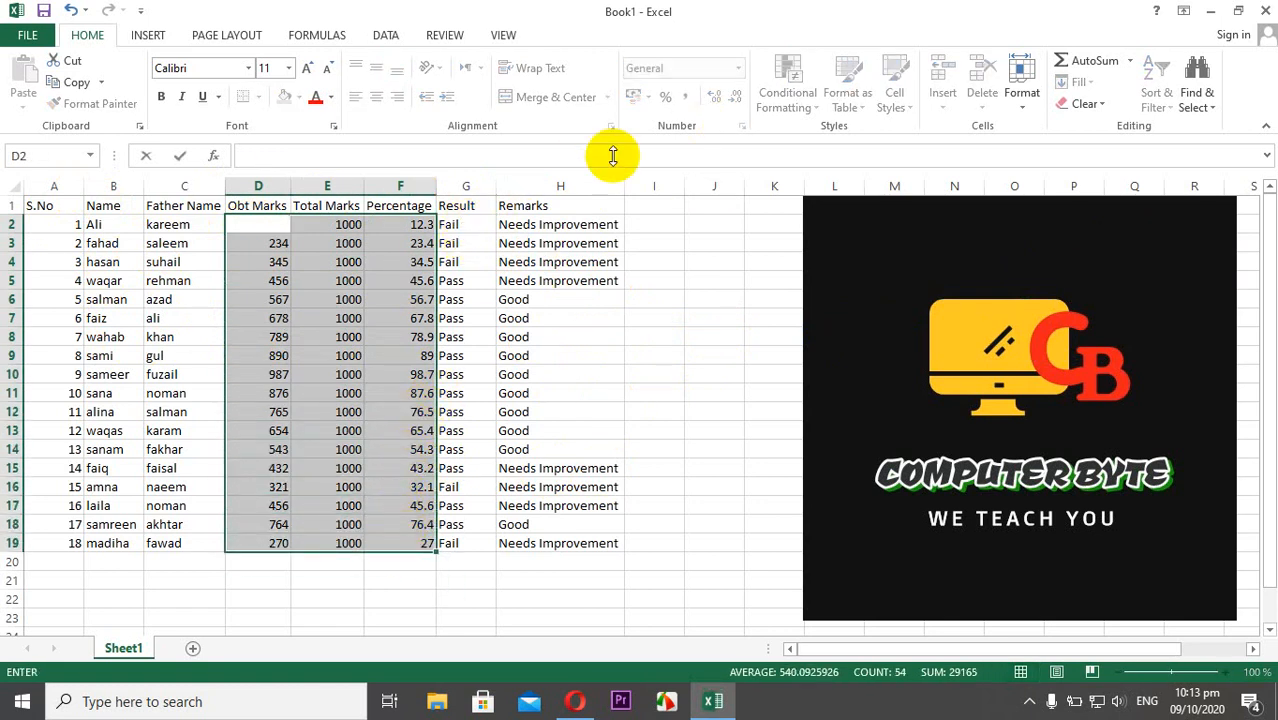
{"action": "left_click", "coordinate": [258, 226]}
{"action": "left_click_drag", "start_coordinate": [258, 224], "coordinate": [565, 540]}
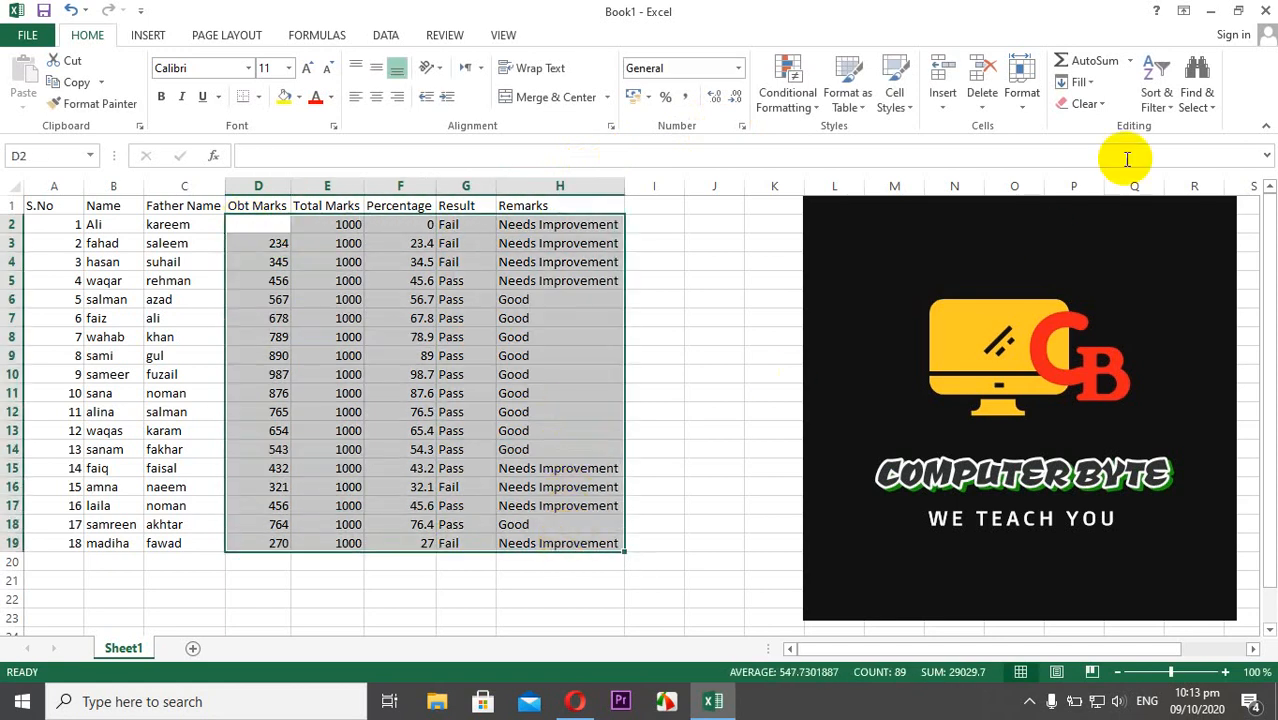
{"action": "left_click", "coordinate": [1087, 103]}
{"action": "left_click", "coordinate": [1100, 128]}
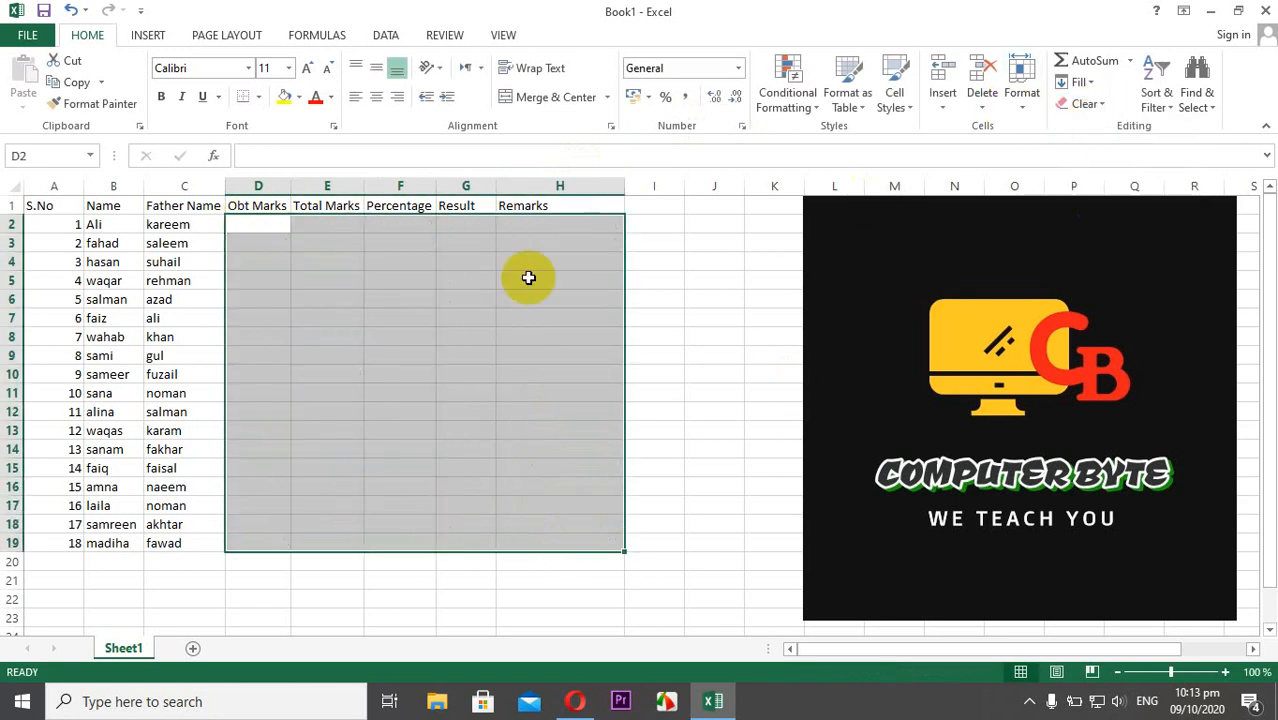
- Clear the serial numbers in A2:A19
{"action": "left_click", "coordinate": [55, 230]}
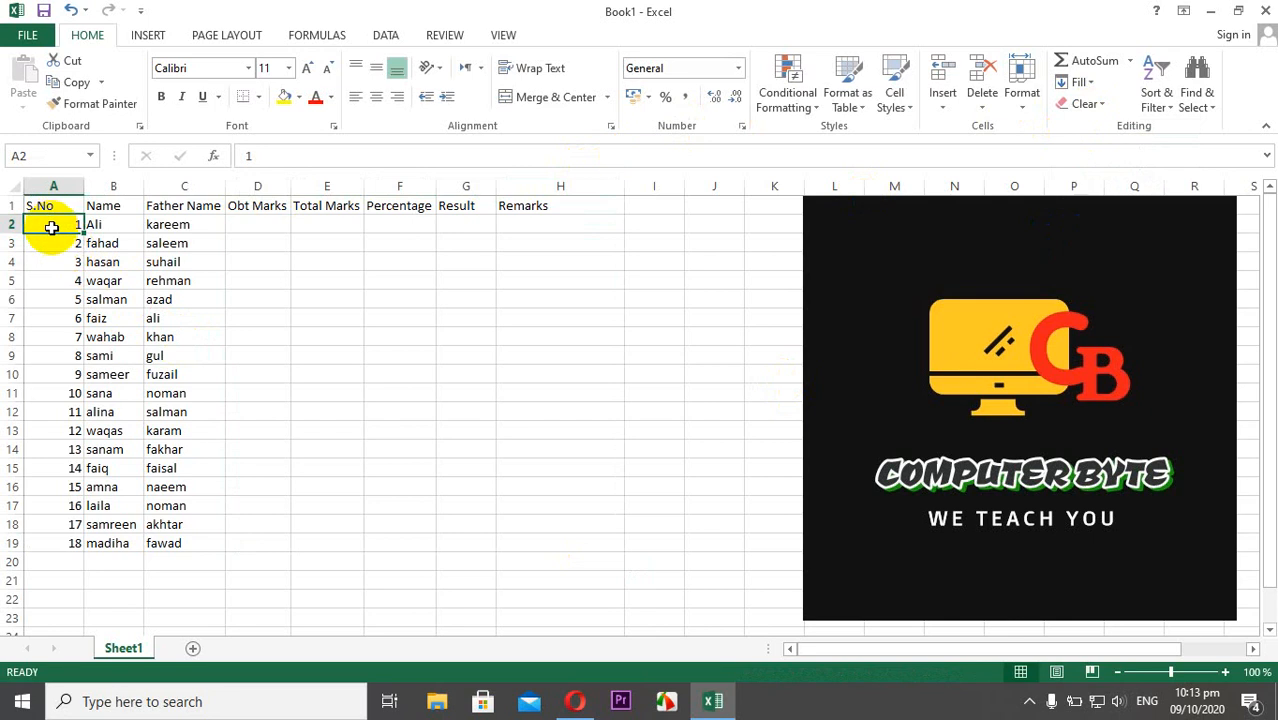
{"action": "left_click_drag", "start_coordinate": [51, 227], "coordinate": [40, 543]}
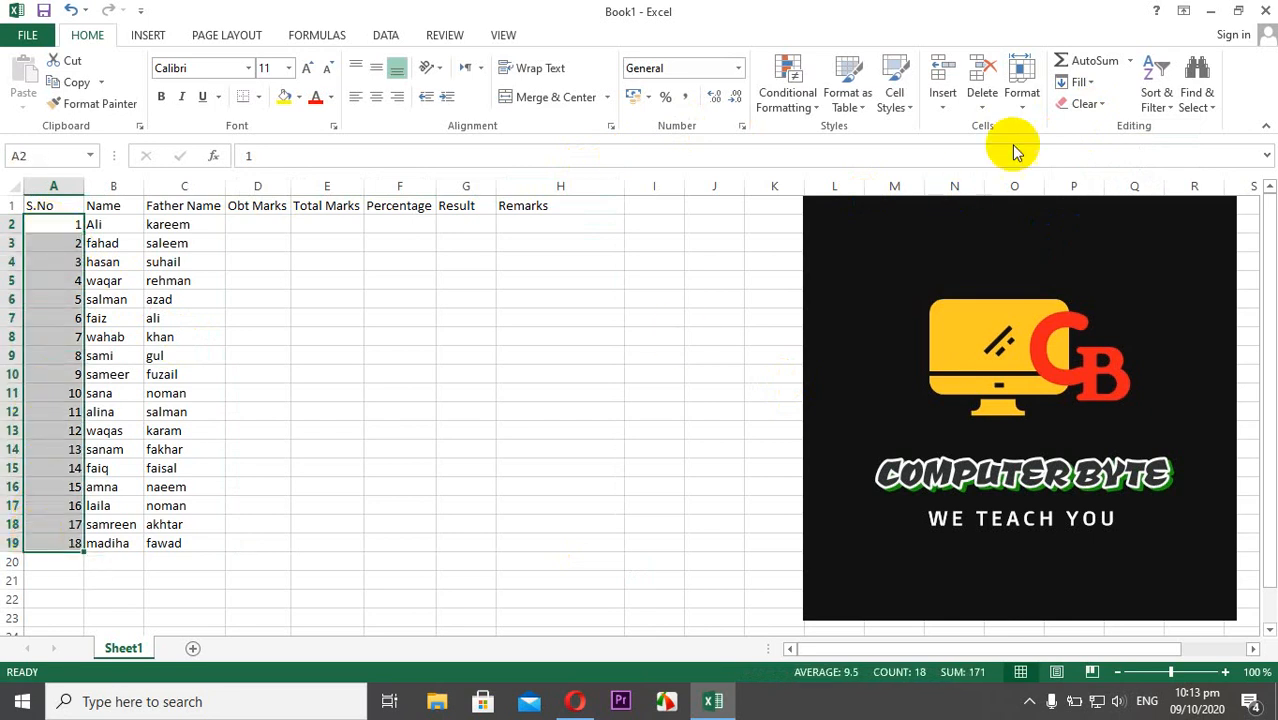
{"action": "left_click", "coordinate": [1078, 104]}
{"action": "left_click", "coordinate": [1100, 128]}
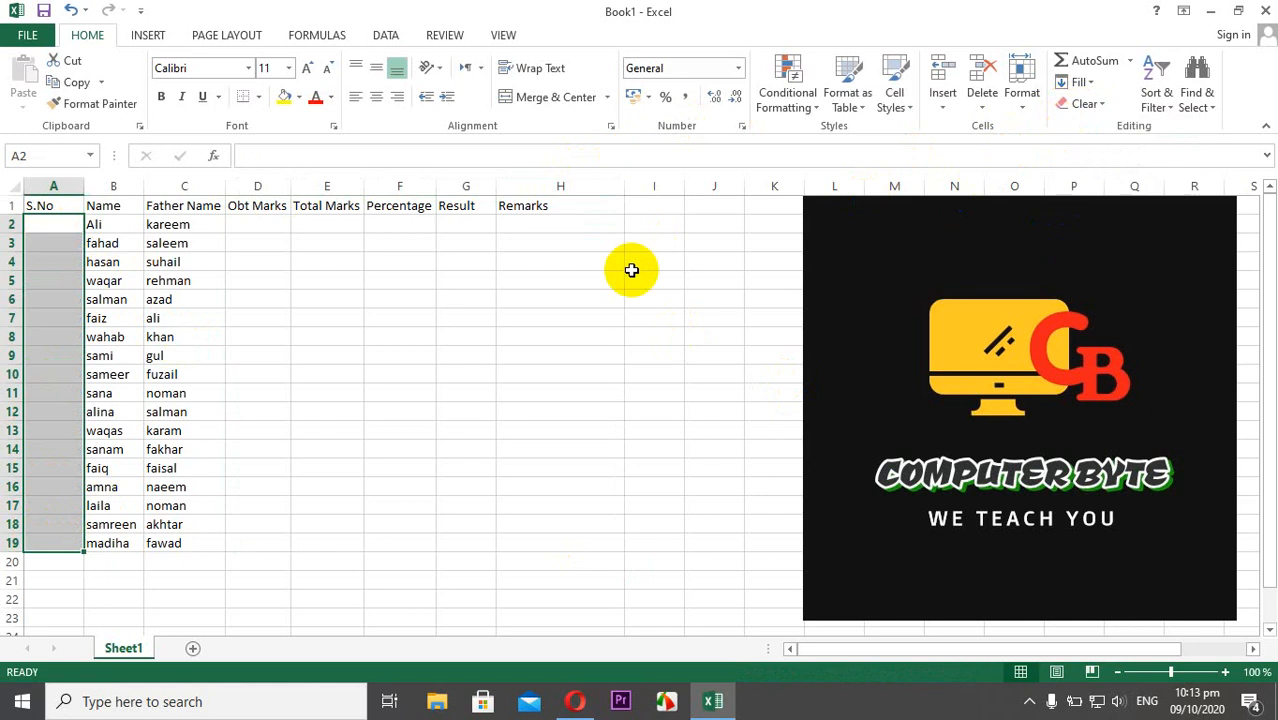
- Enter 1 in A2 and 2 in A3, and fill the serial number series down to A19
{"action": "type", "text": "1"}
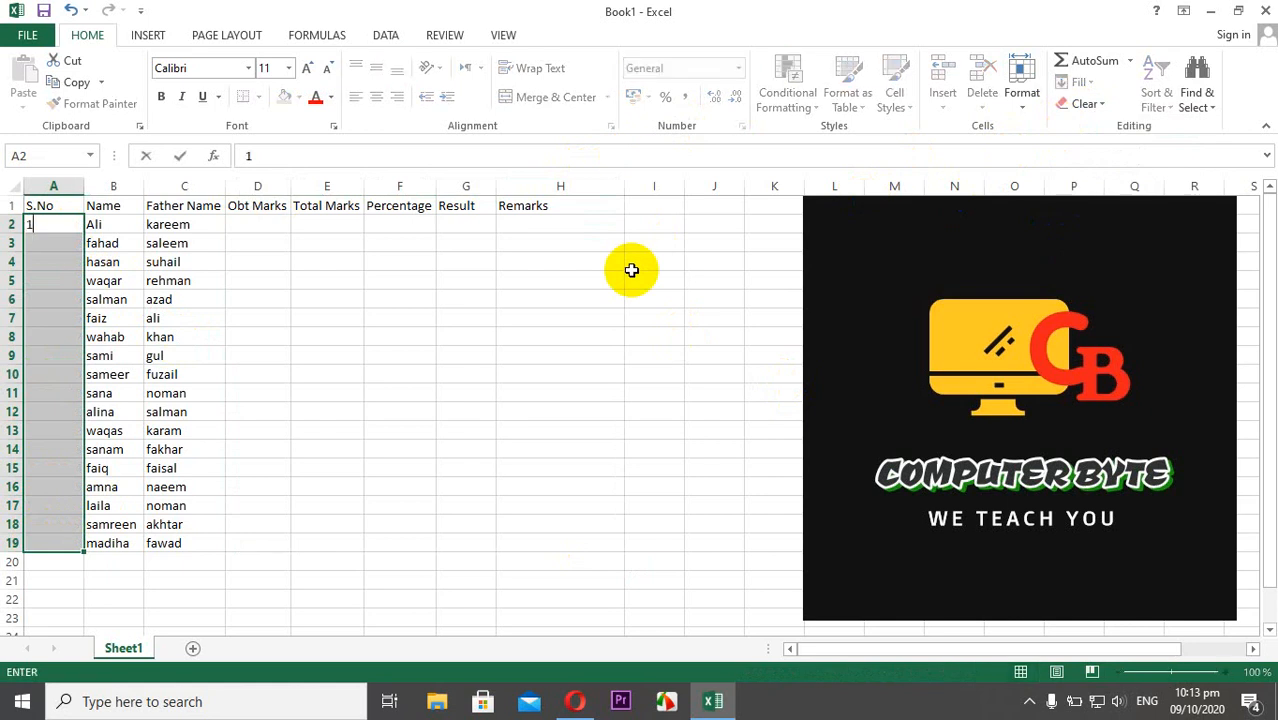
{"action": "key", "text": "Return"}
{"action": "type", "text": "2"}
{"action": "key", "text": "Return"}
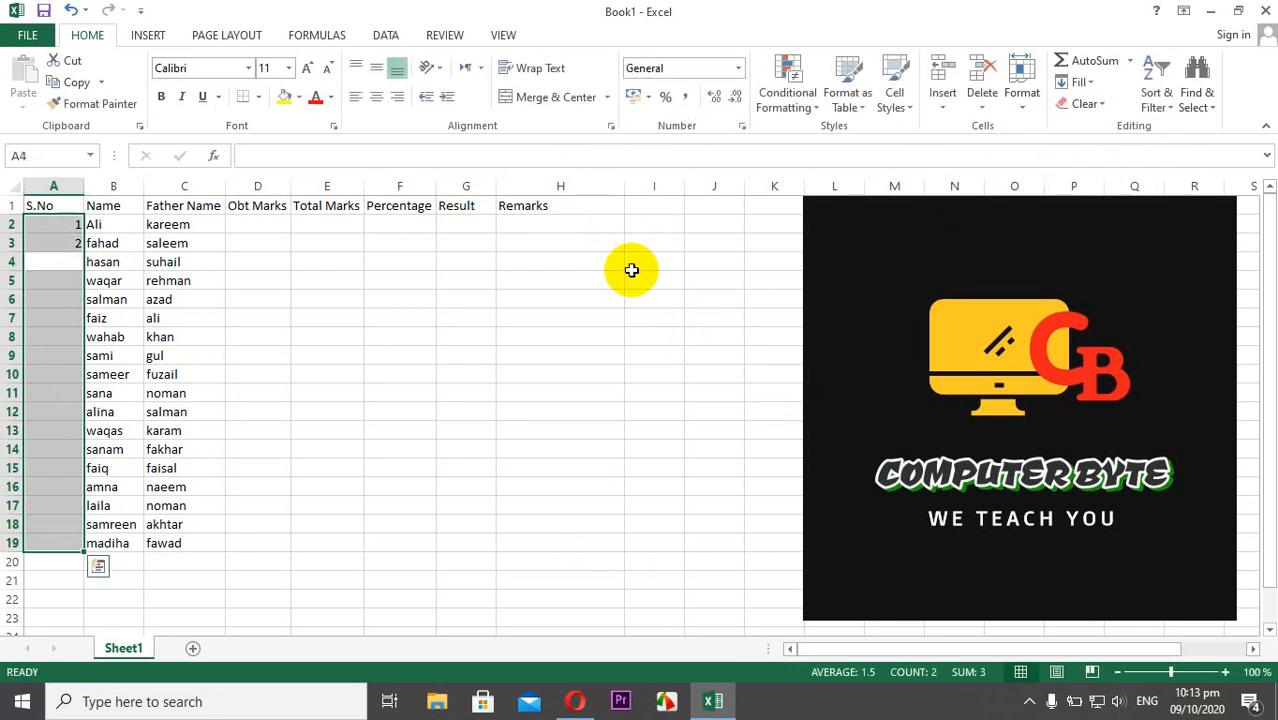
{"action": "left_click_drag", "start_coordinate": [57, 224], "coordinate": [57, 240]}
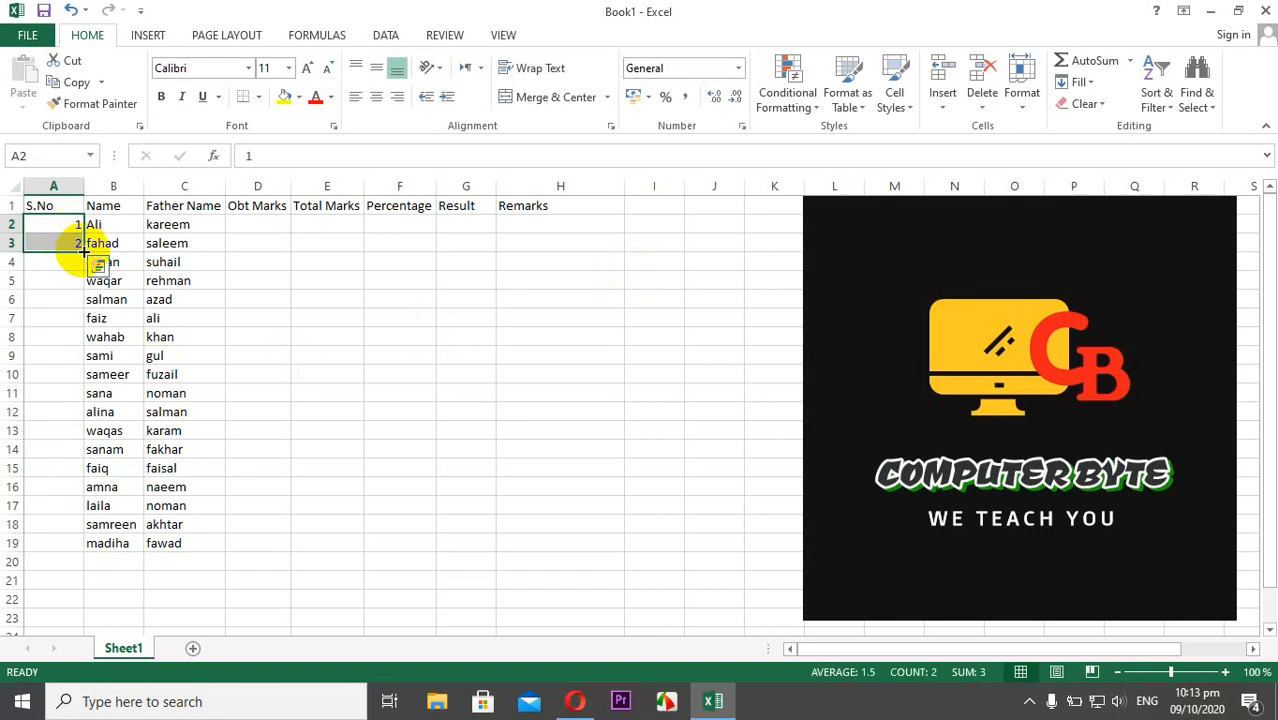
{"action": "double_click", "coordinate": [85, 250]}
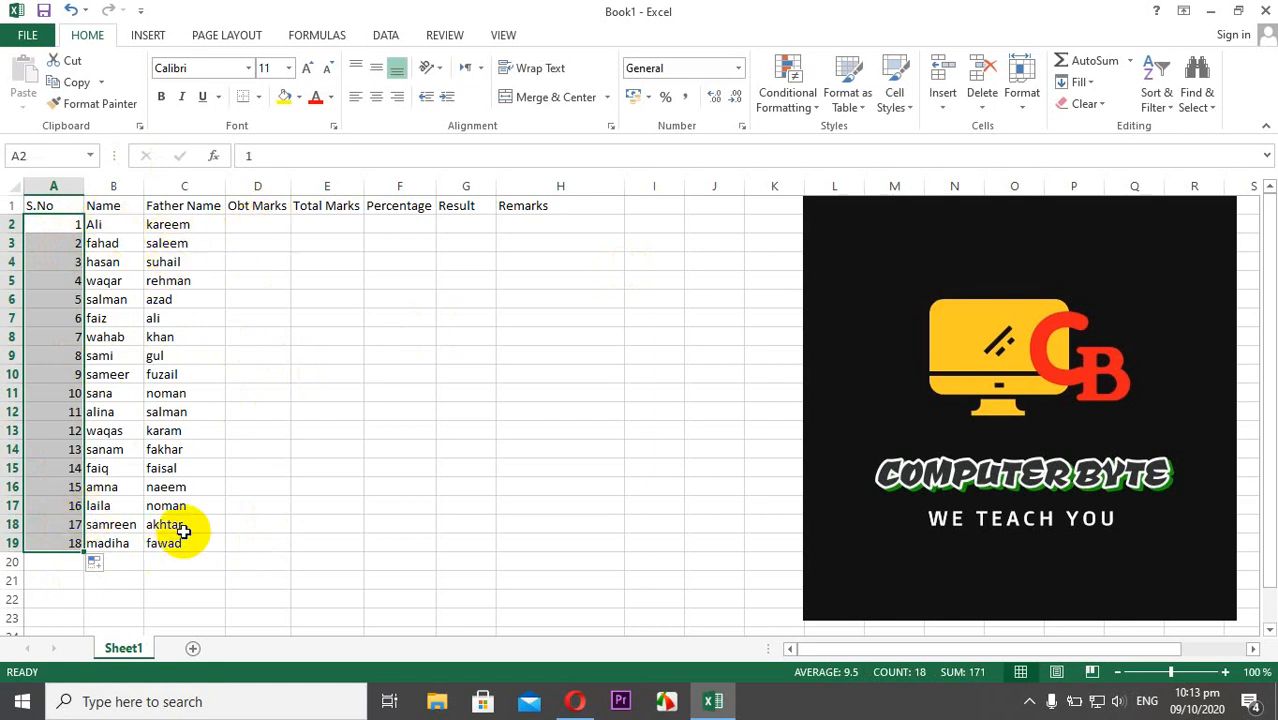
- Enter the obtained marks 123, 234, 345 and 456 in D2:D5
{"action": "left_click", "coordinate": [263, 230]}
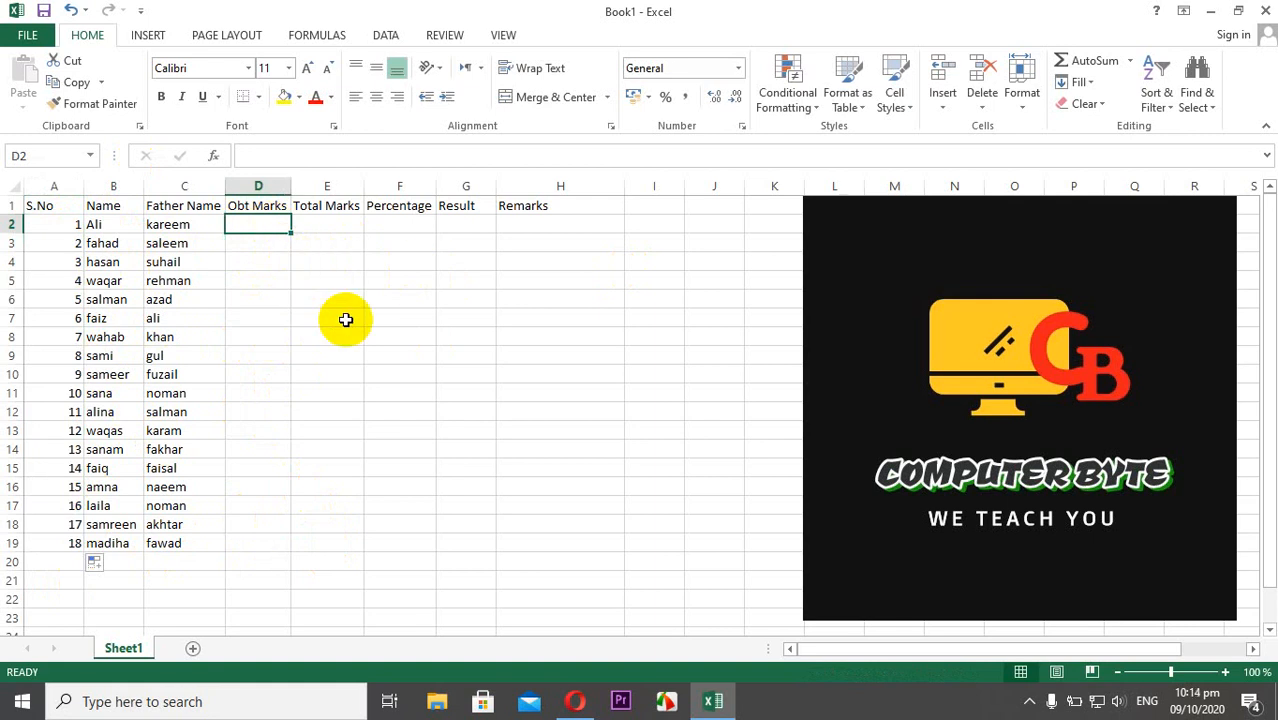
{"action": "type", "text": "12"}
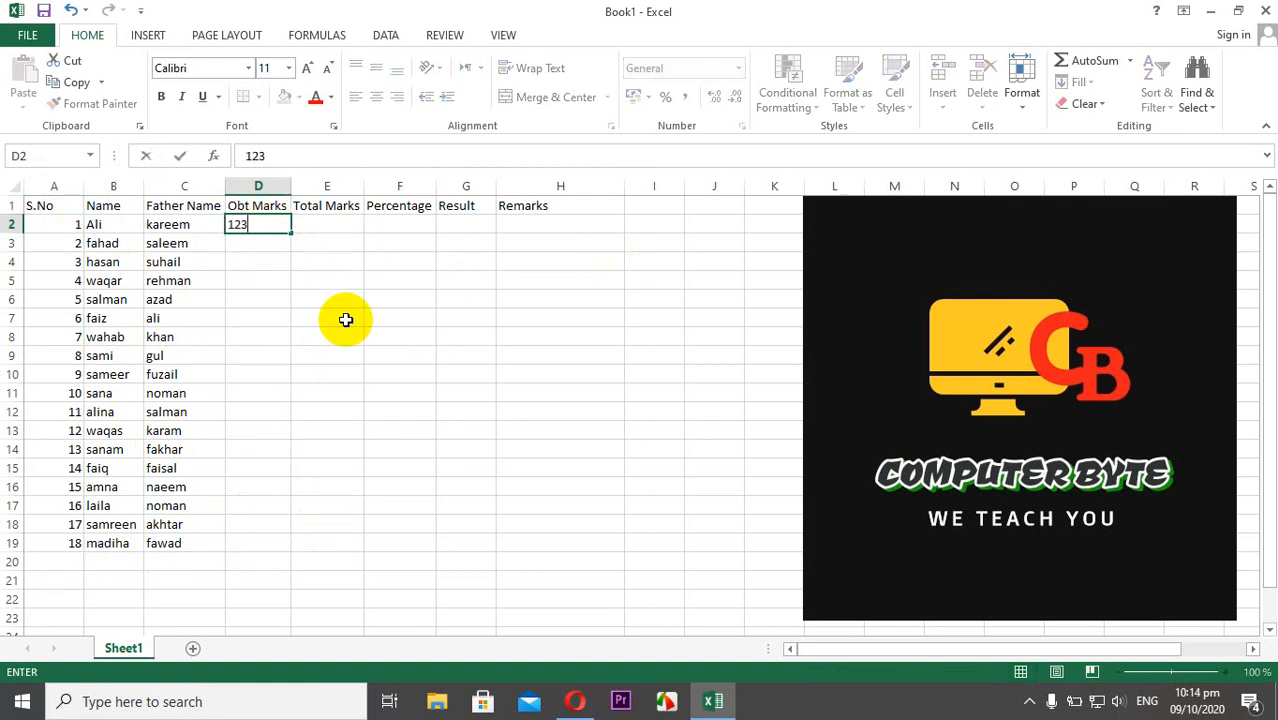
{"action": "type", "text": "3"}
{"action": "key", "text": "Return"}
{"action": "type", "text": "234"}
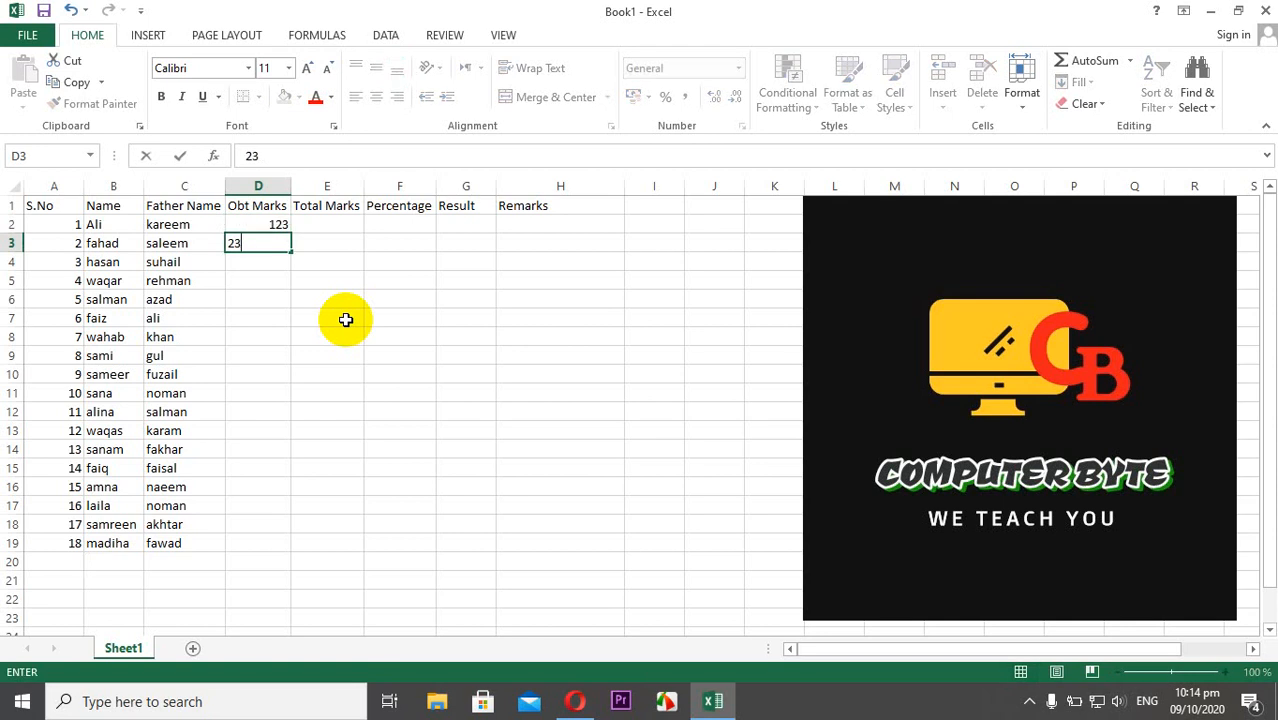
{"action": "key", "text": "Return"}
{"action": "type", "text": "345"}
{"action": "key", "text": "Return"}
{"action": "type", "text": "456"}
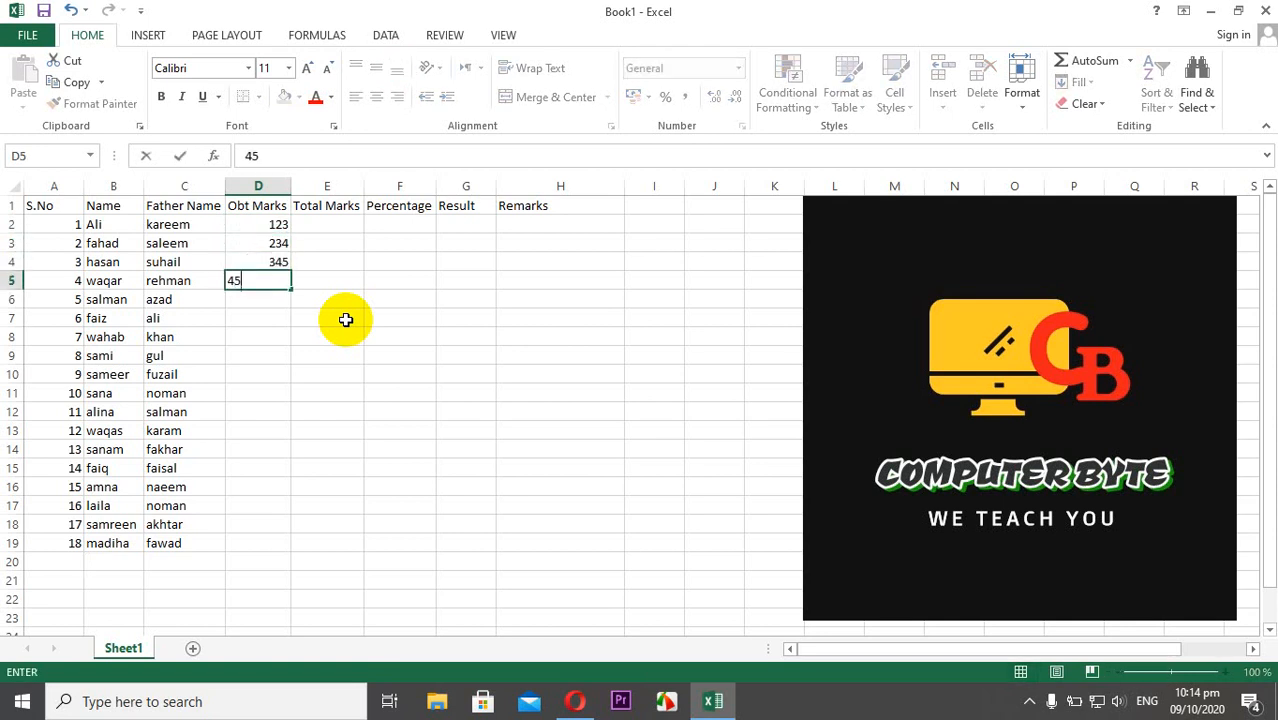
{"action": "key", "text": "Return"}
- Enter the obtained marks 567, 678, 789 and 890 in D6:D9
{"action": "type", "text": "567"}
{"action": "key", "text": "Return"}
{"action": "type", "text": "67"}
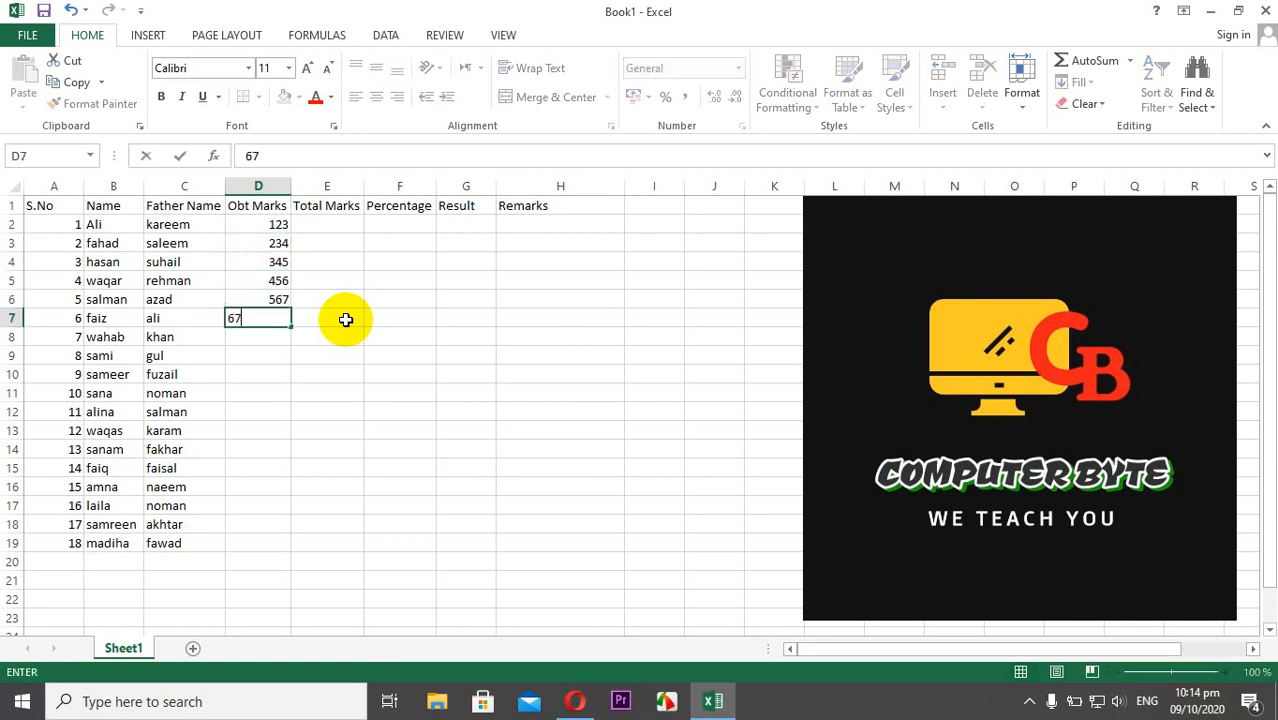
{"action": "type", "text": "8"}
{"action": "key", "text": "Return"}
{"action": "type", "text": "789"}
{"action": "key", "text": "Return"}
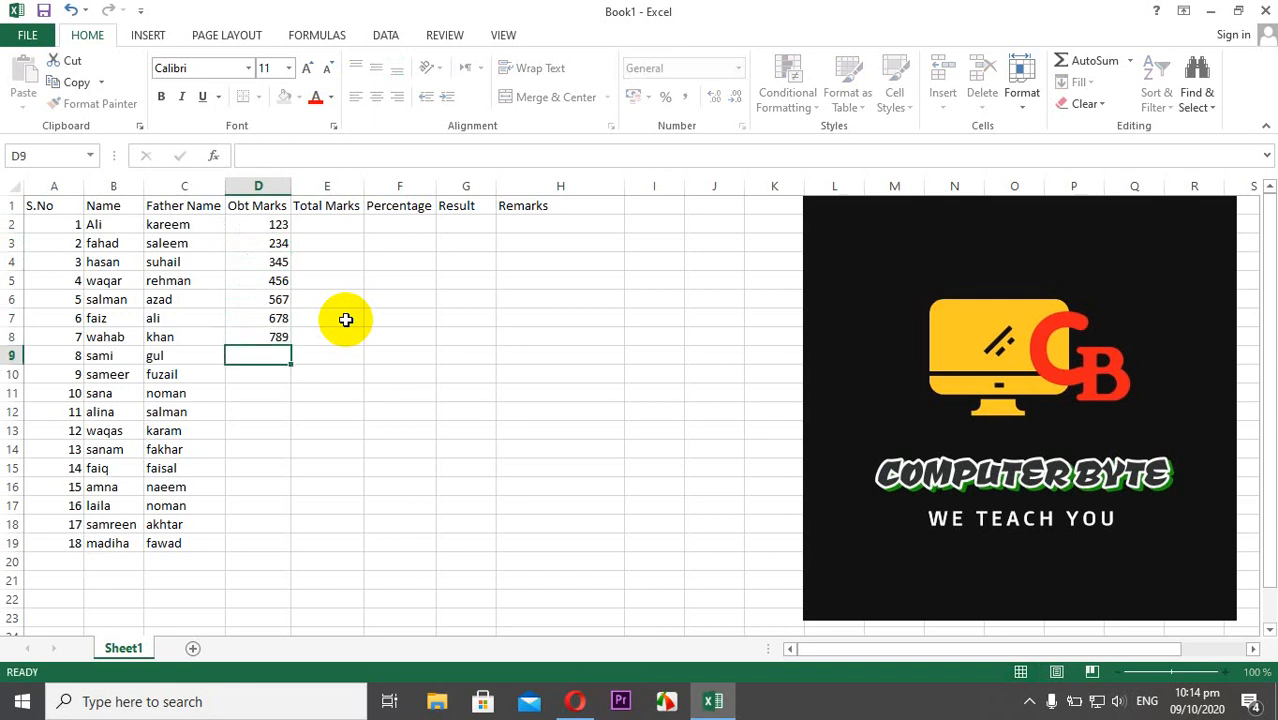
{"action": "type", "text": "890"}
{"action": "key", "text": "Return"}
- Enter the obtained marks 987, 876, 765, 654 and 543 in D10:D14
{"action": "type", "text": "987"}
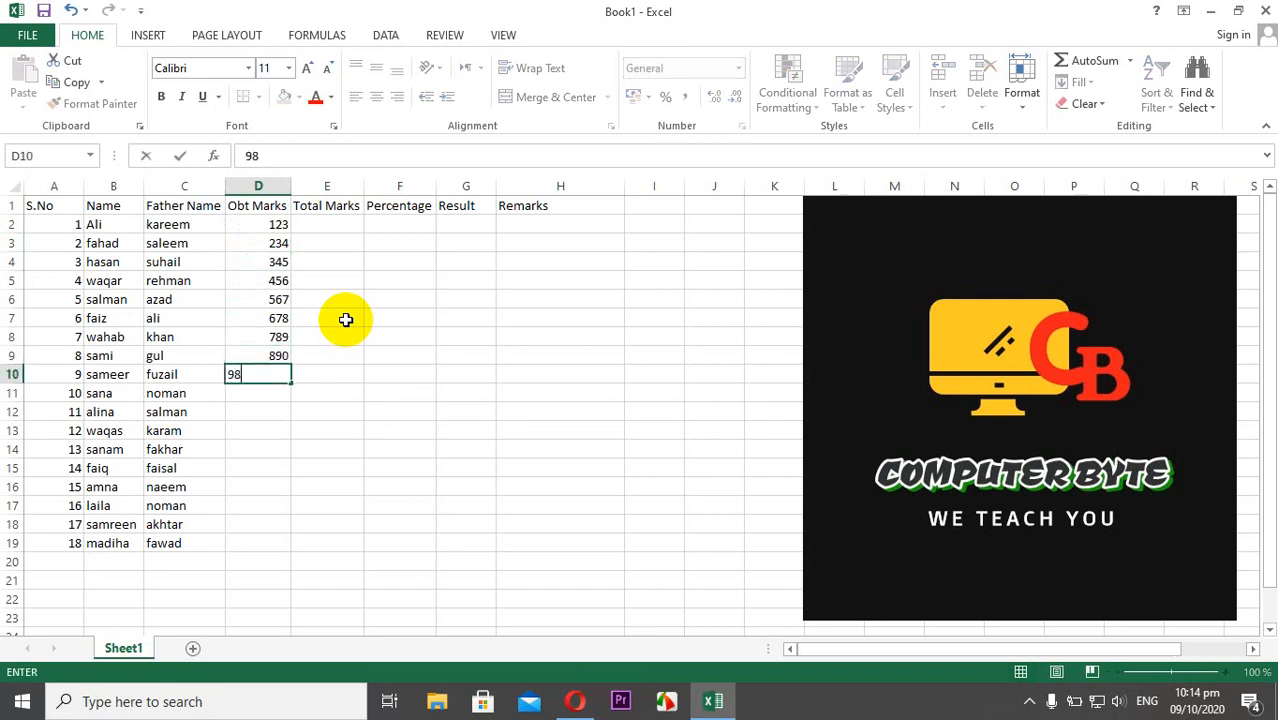
{"action": "key", "text": "Return"}
{"action": "type", "text": "876"}
{"action": "key", "text": "Return"}
{"action": "type", "text": "765"}
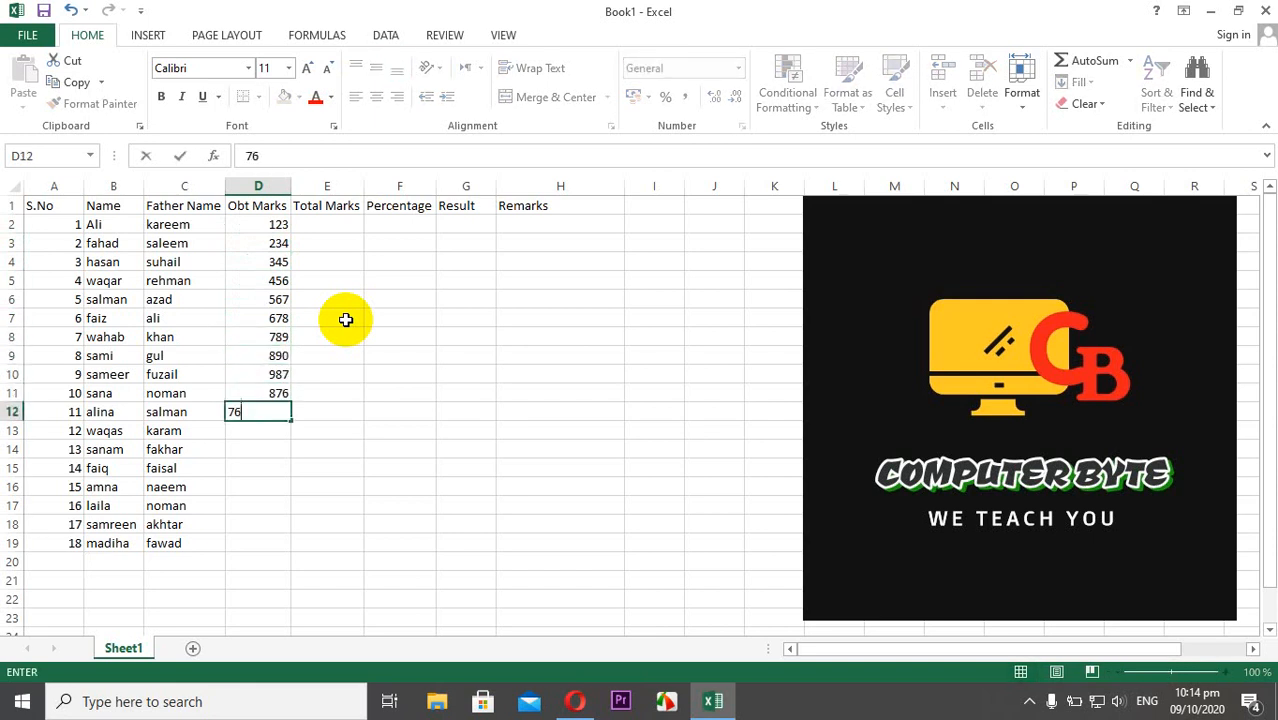
{"action": "key", "text": "Return"}
{"action": "key", "text": "Return"}
{"action": "type", "text": "654"}
{"action": "key", "text": "Return"}
{"action": "type", "text": "543"}
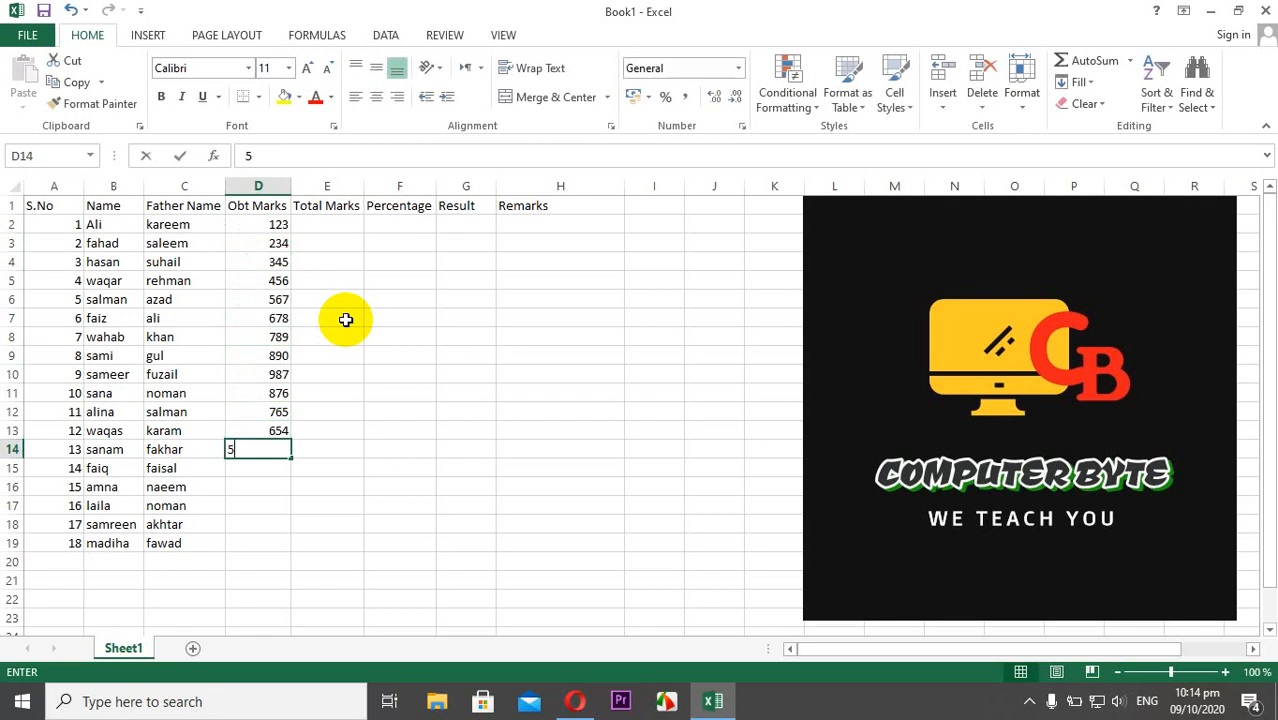
{"action": "key", "text": "Return"}
- Enter the obtained marks 432, 321, 159, 873 and 209 in D15:D19
{"action": "type", "text": "432"}
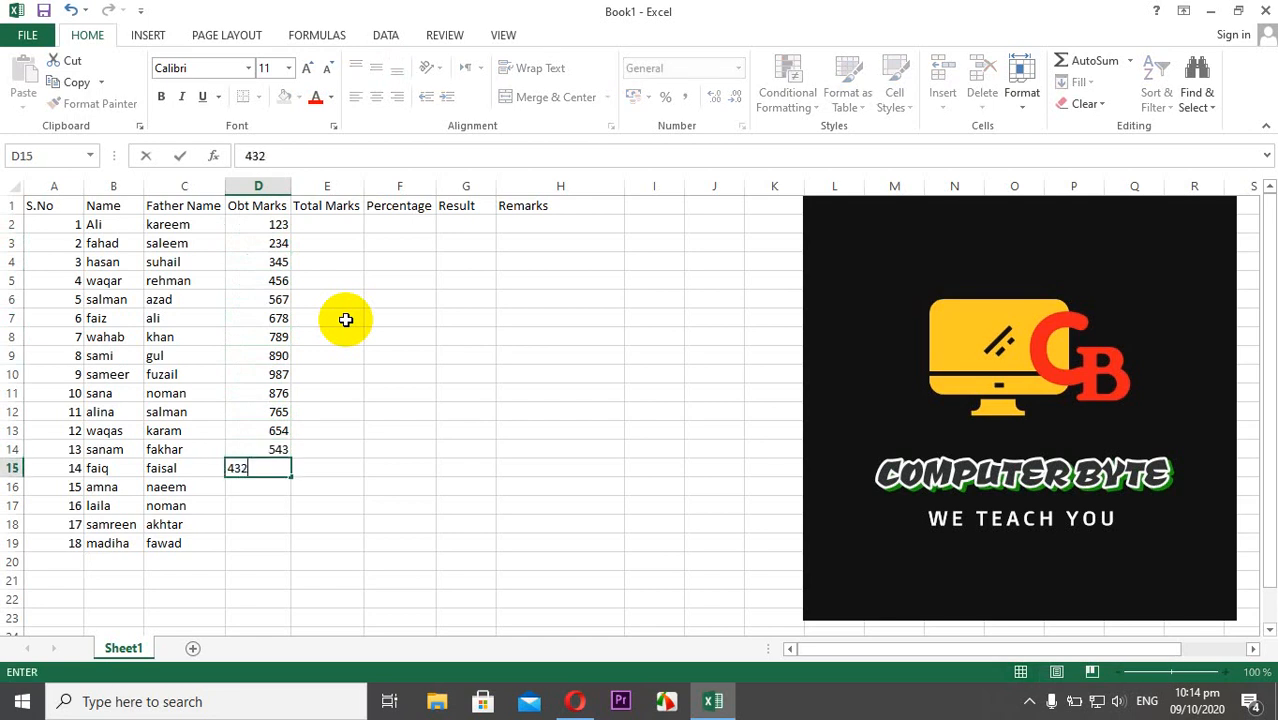
{"action": "key", "text": "Return"}
{"action": "type", "text": "321"}
{"action": "key", "text": "Return"}
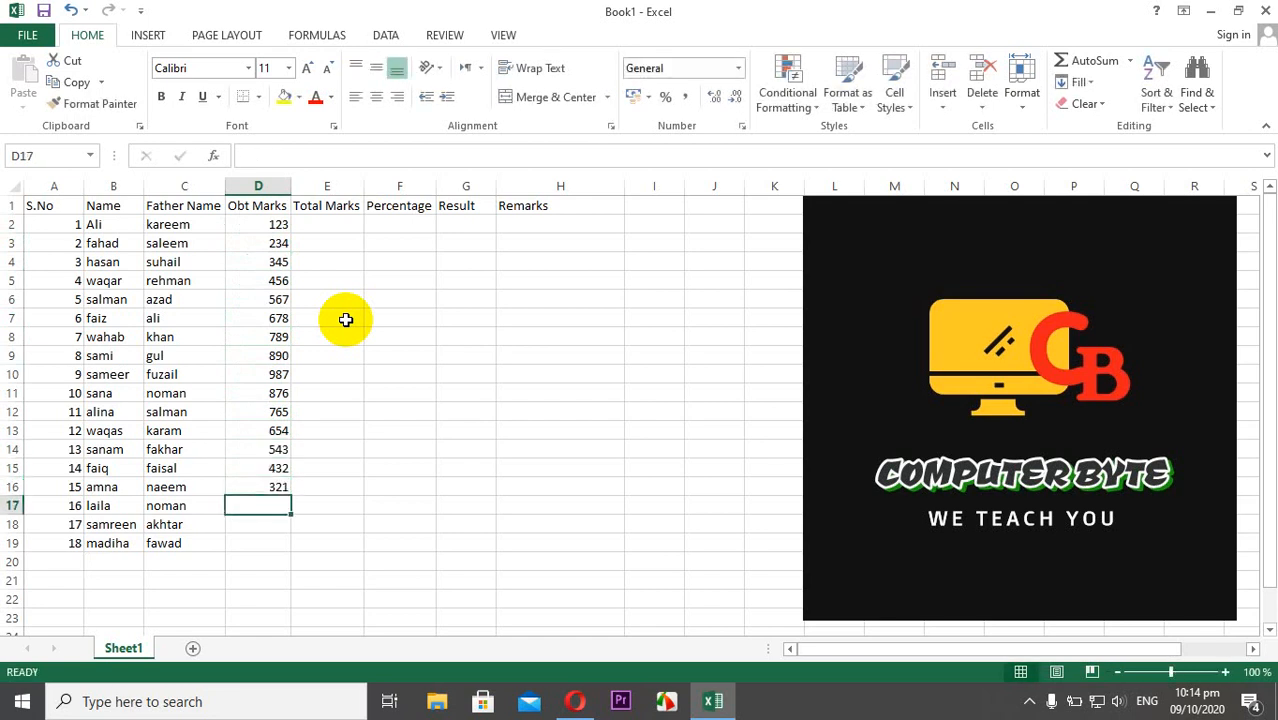
{"action": "type", "text": "159"}
{"action": "key", "text": "Return"}
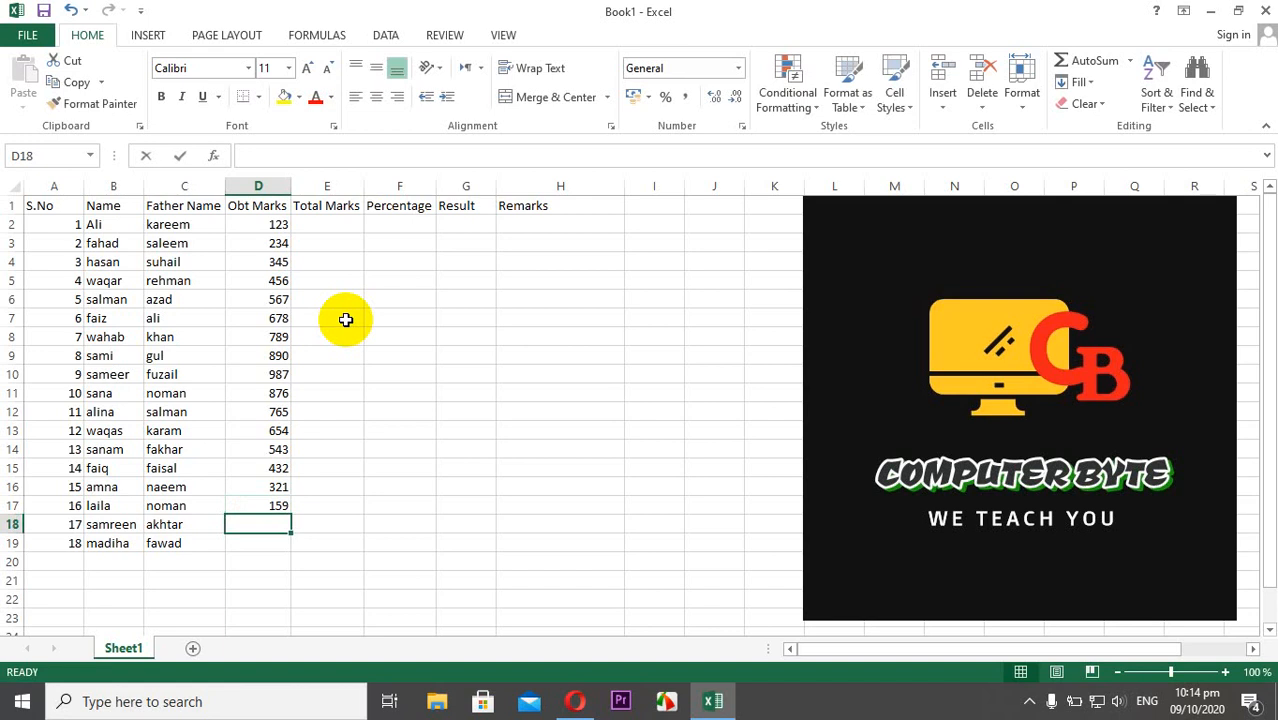
{"action": "type", "text": "87"}
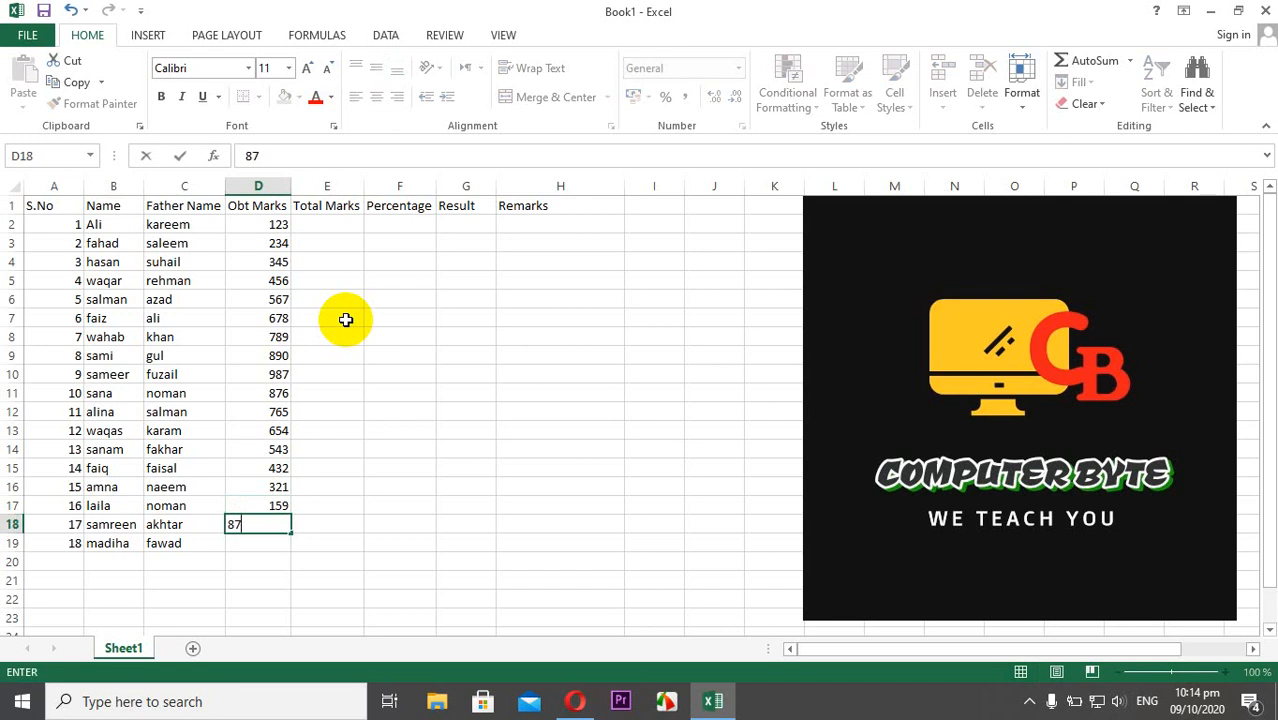
{"action": "type", "text": "3"}
{"action": "key", "text": "Return"}
{"action": "type", "text": "20"}
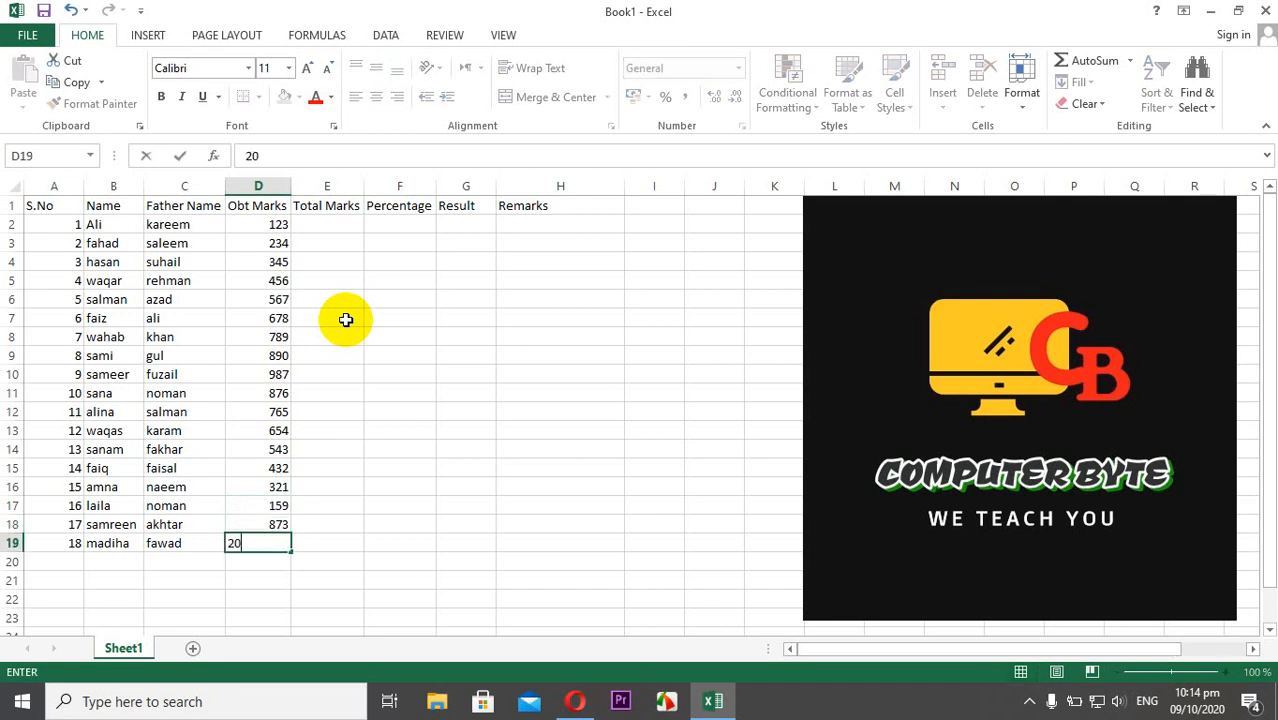
{"action": "type", "text": "9"}
{"action": "key", "text": "Return"}
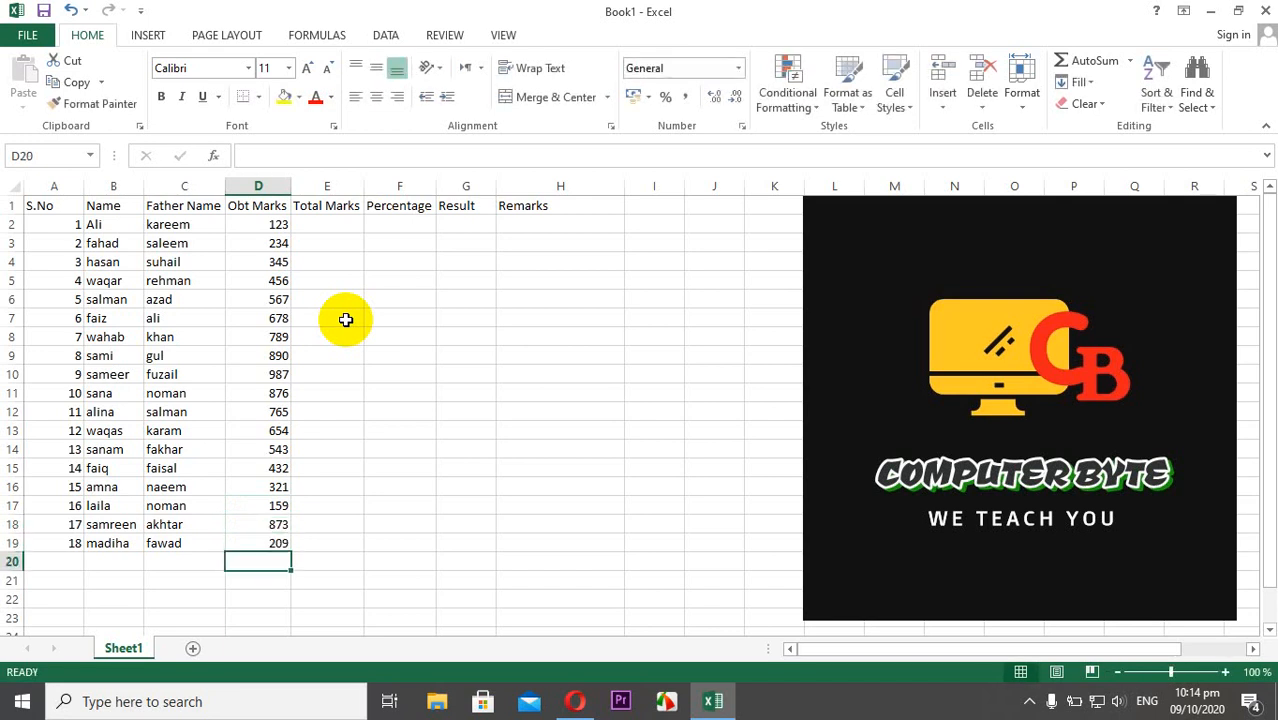
- Enter 1000 as the total marks in E2 and fill it down to E19
{"action": "left_click", "coordinate": [337, 223]}
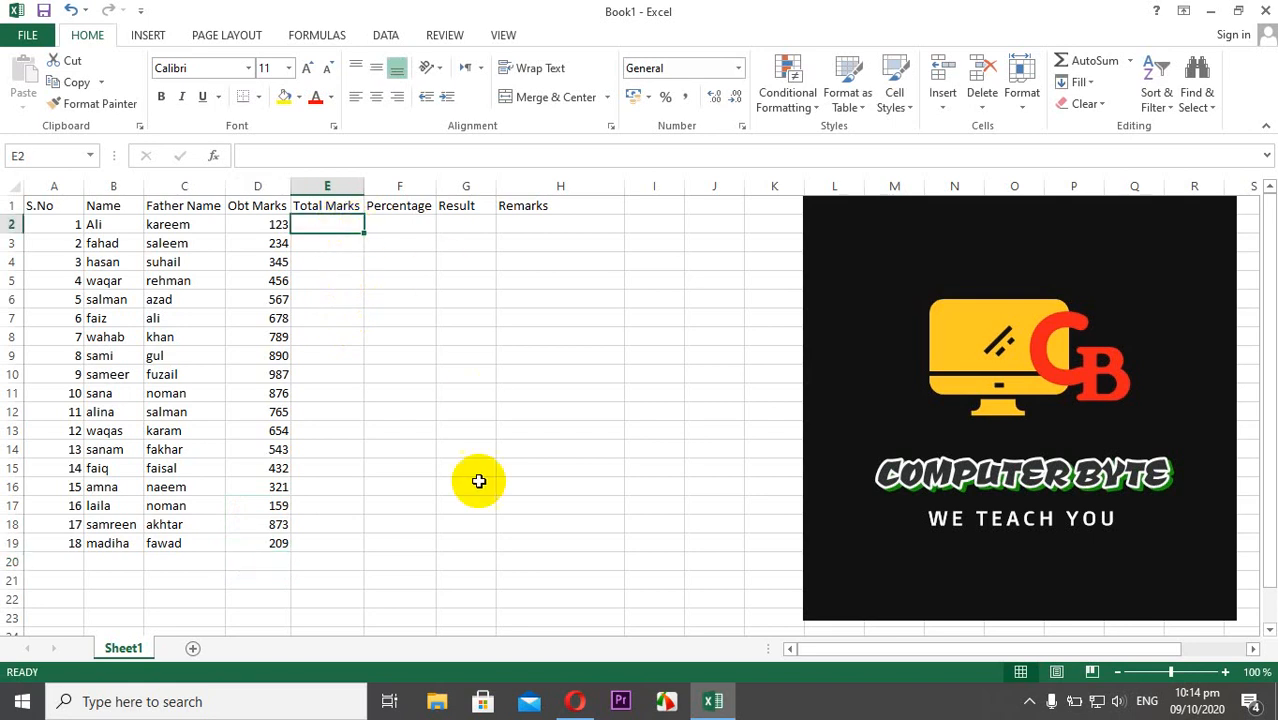
{"action": "type", "text": "1000"}
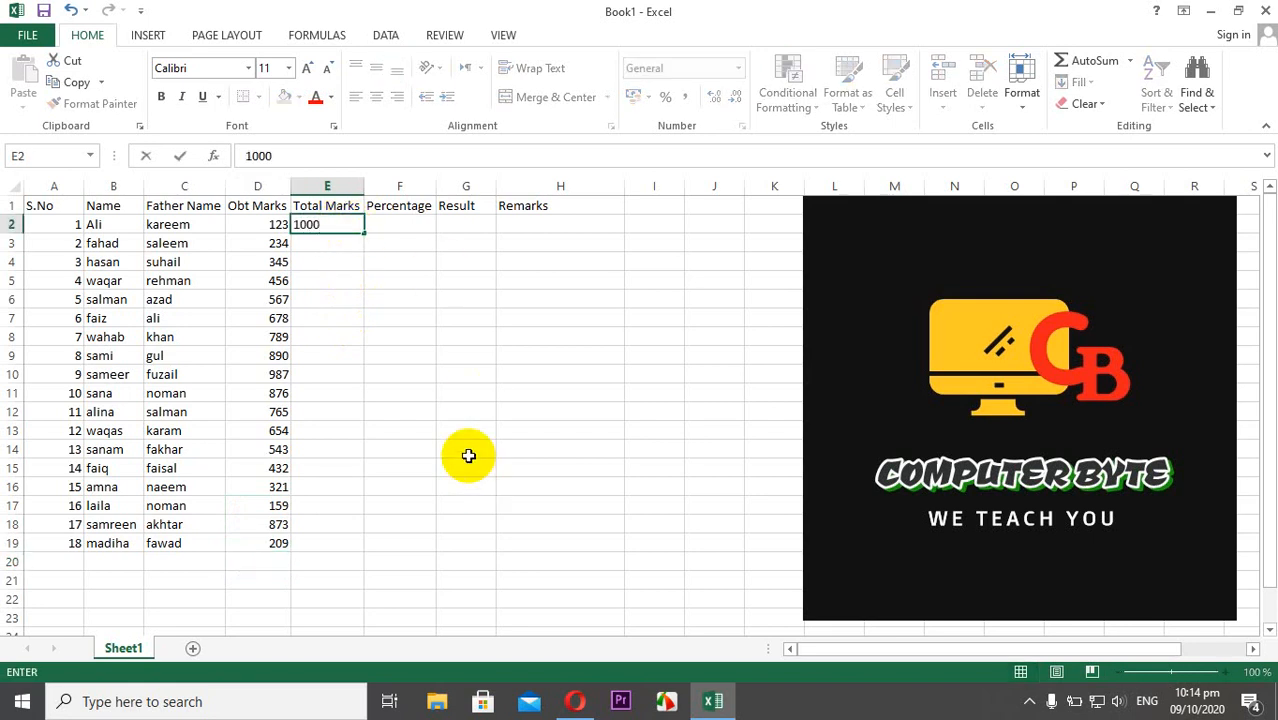
{"action": "key", "text": "Return"}
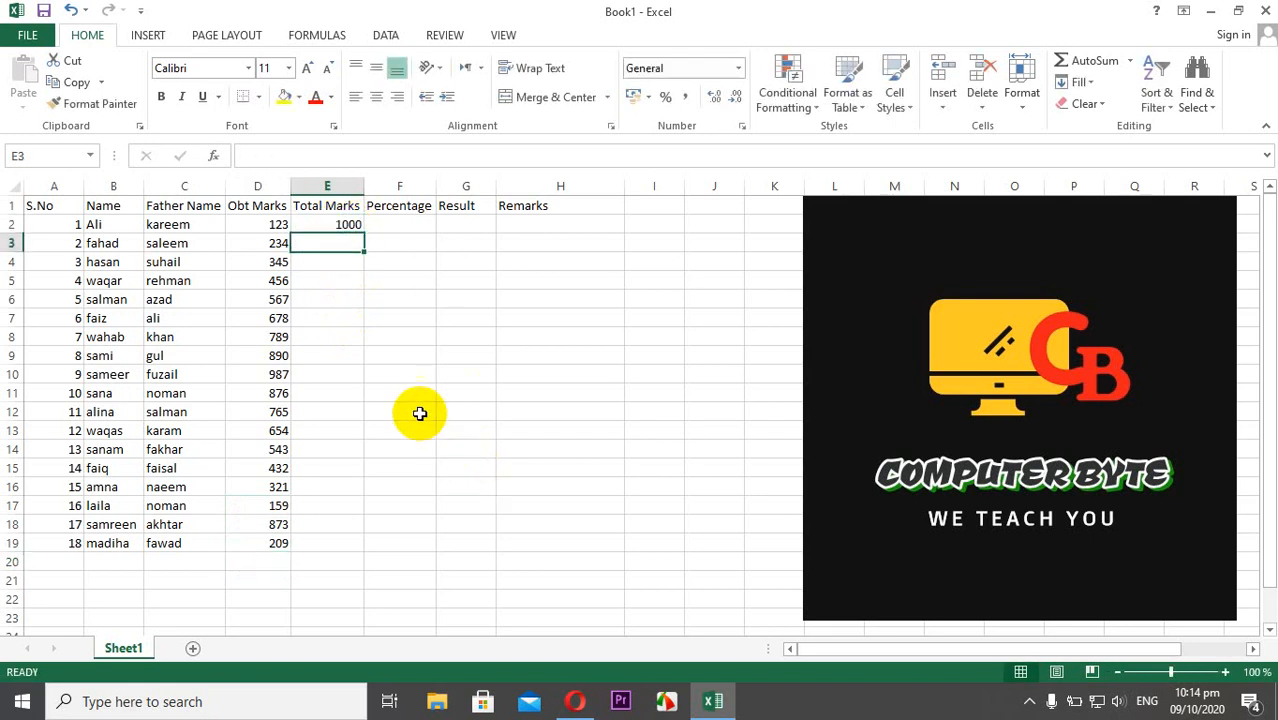
{"action": "left_click", "coordinate": [344, 226]}
{"action": "double_click", "coordinate": [366, 233]}
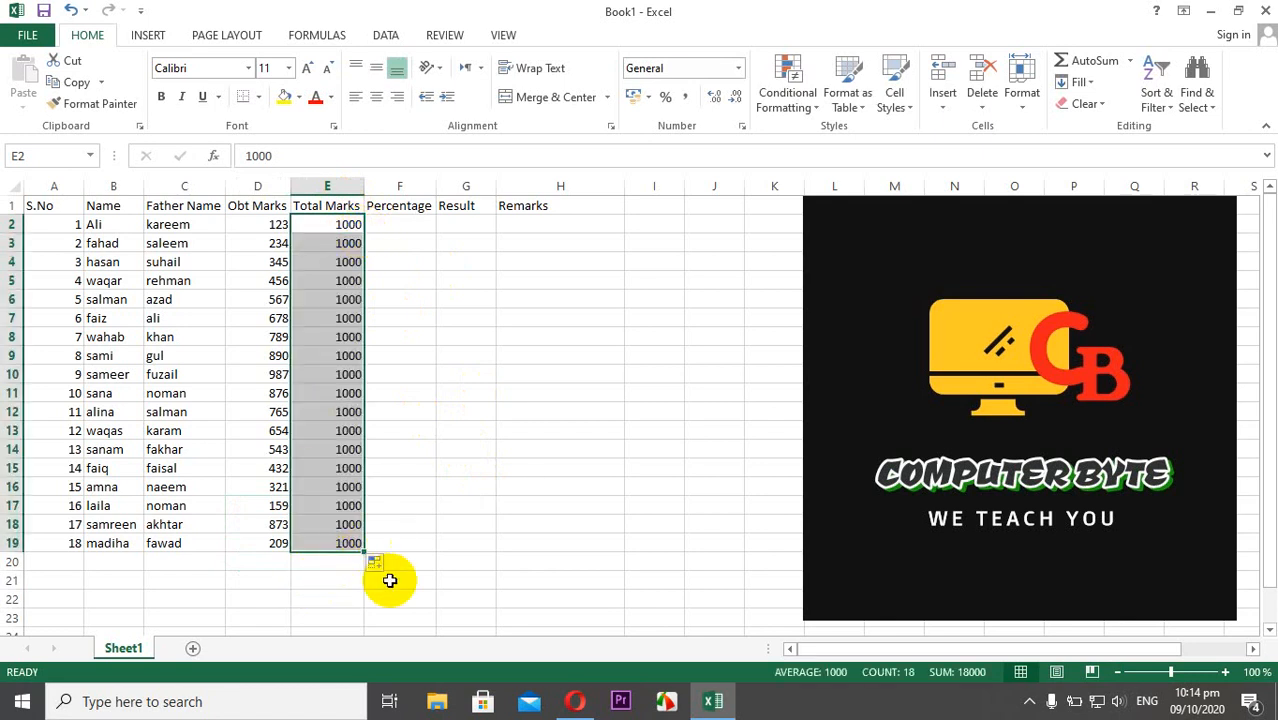
- Enter the percentage formula =D2/E2*100 in F2 and fill it down to F19
{"action": "left_click", "coordinate": [392, 228]}
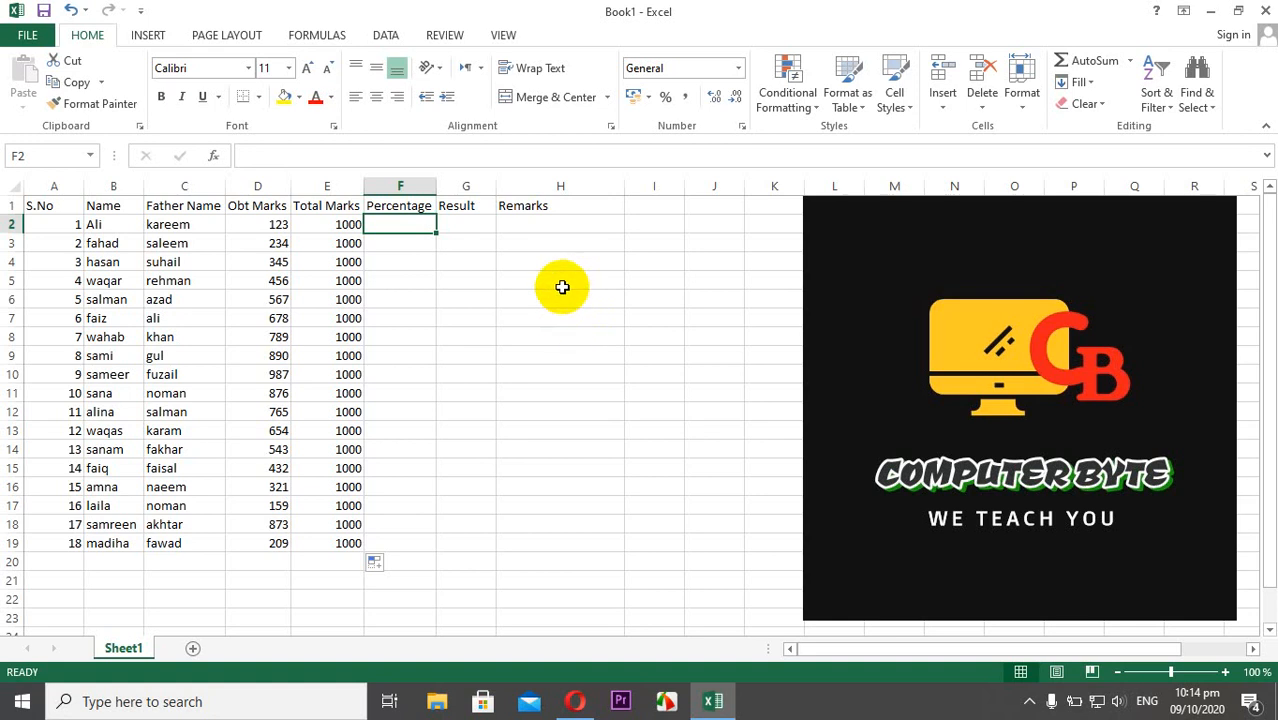
{"action": "type", "text": "="}
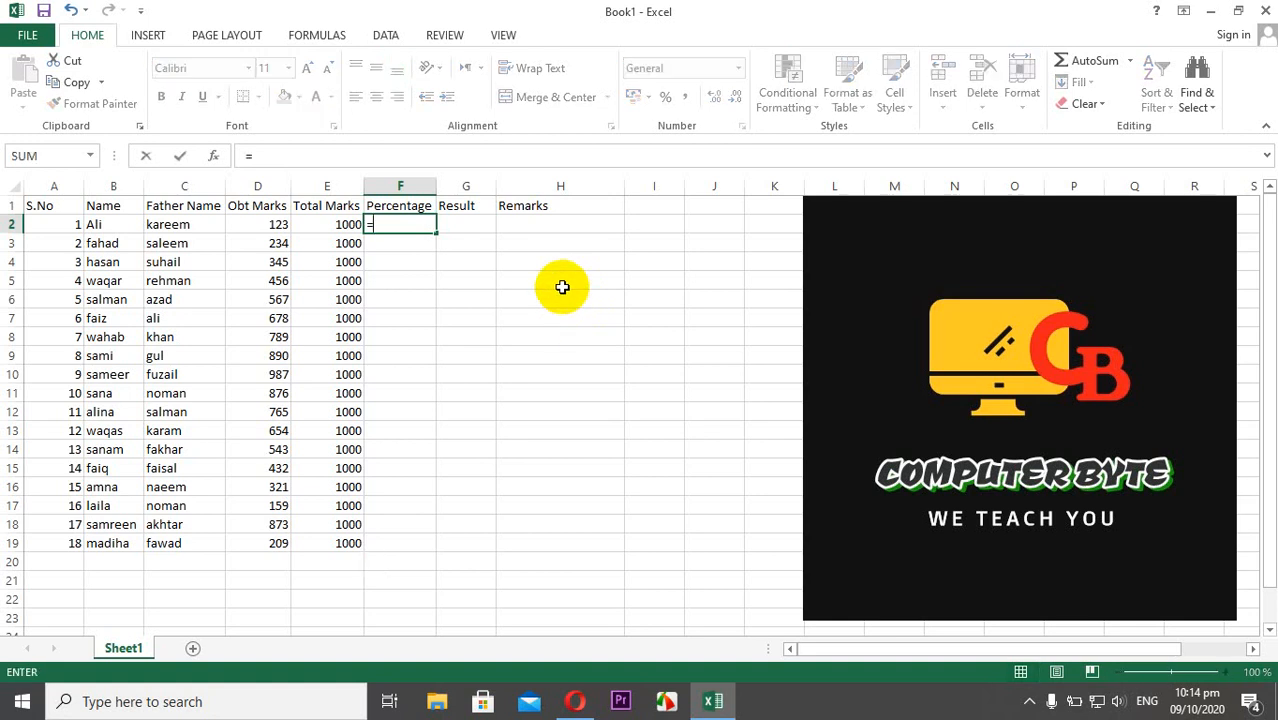
{"action": "left_click", "coordinate": [258, 228]}
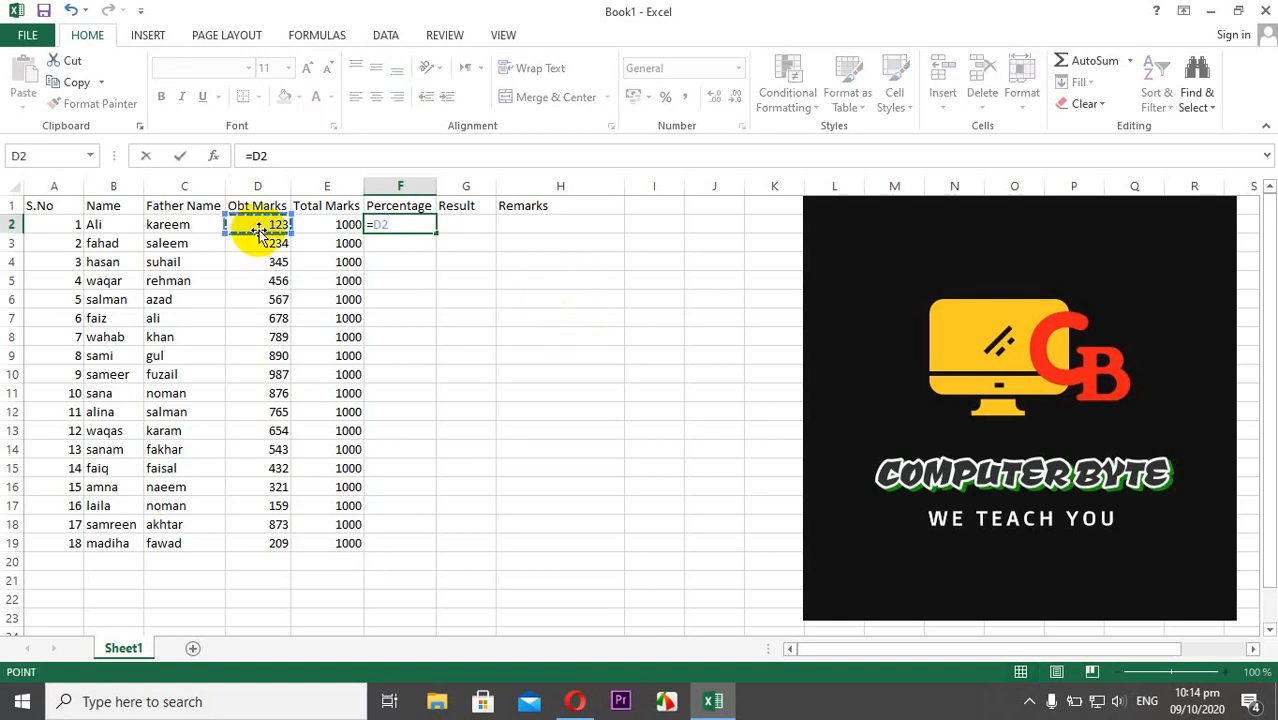
{"action": "type", "text": "/"}
{"action": "left_click", "coordinate": [308, 222]}
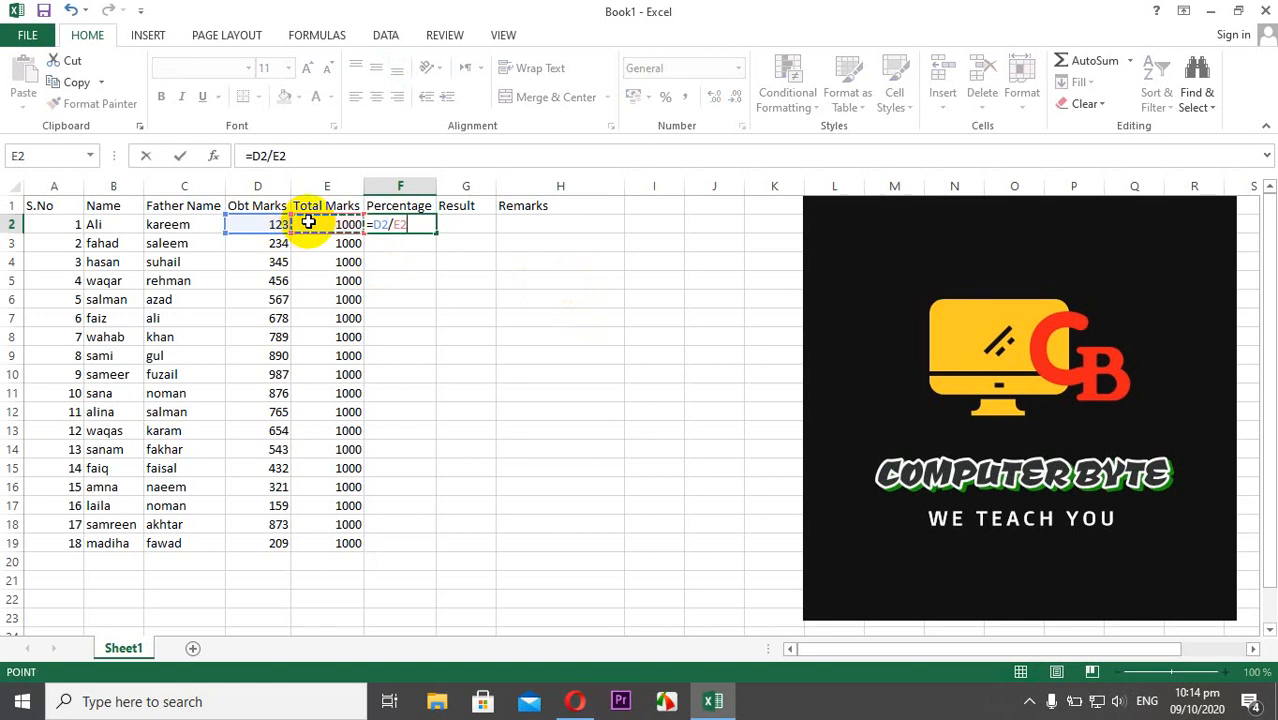
{"action": "type", "text": "*"}
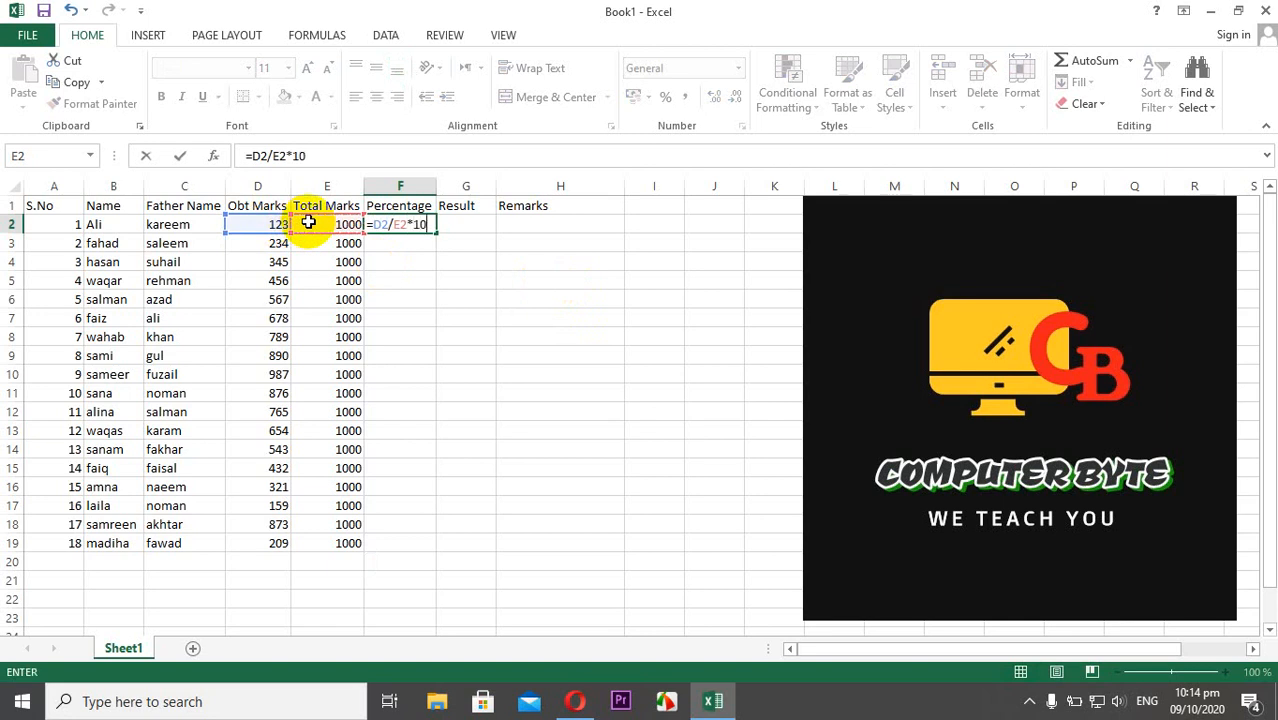
{"action": "key", "text": "Return"}
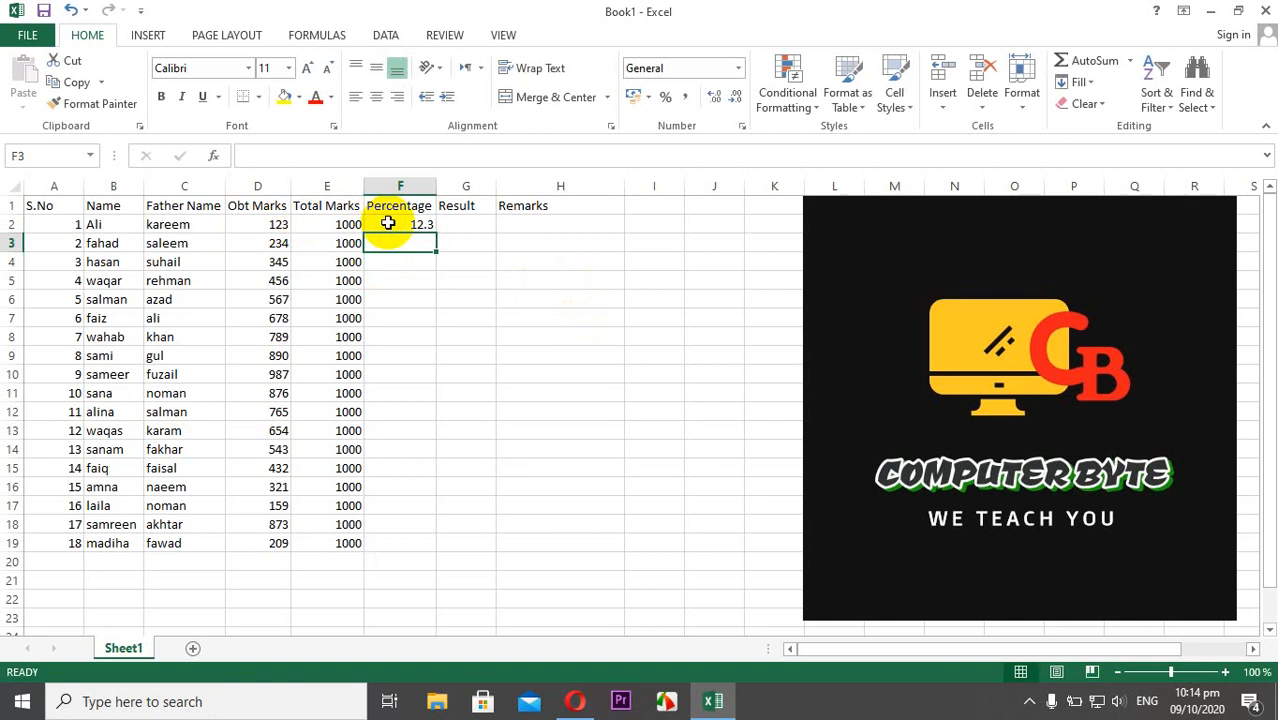
{"action": "left_click", "coordinate": [402, 224]}
{"action": "double_click", "coordinate": [435, 234]}
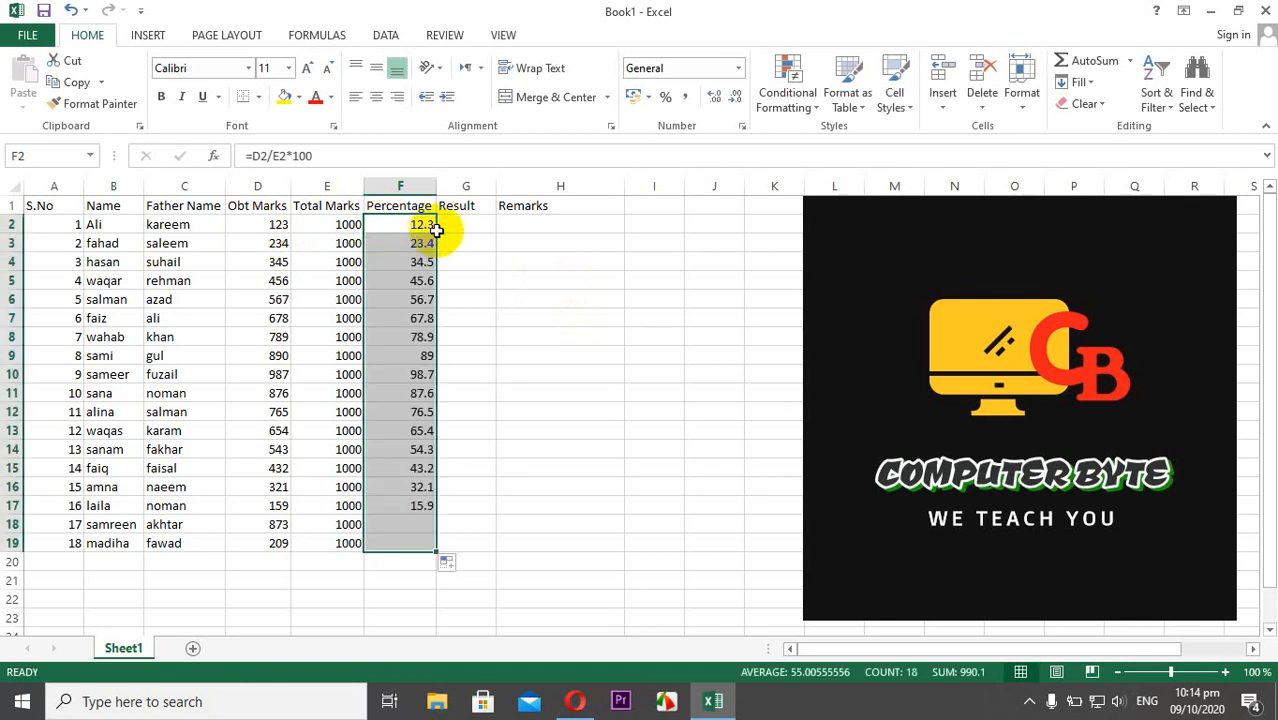
- Insert an IF function in G2 with the logical test F2>40
{"action": "left_click", "coordinate": [484, 223]}
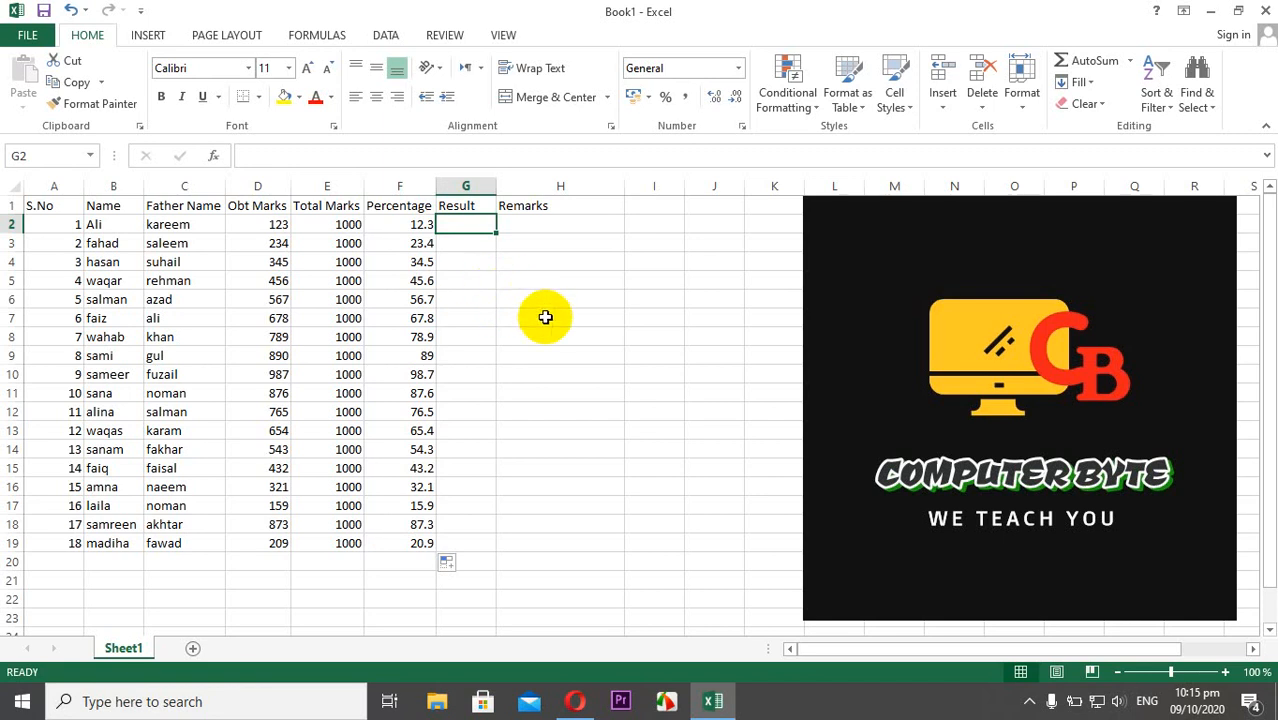
{"action": "left_click", "coordinate": [214, 160]}
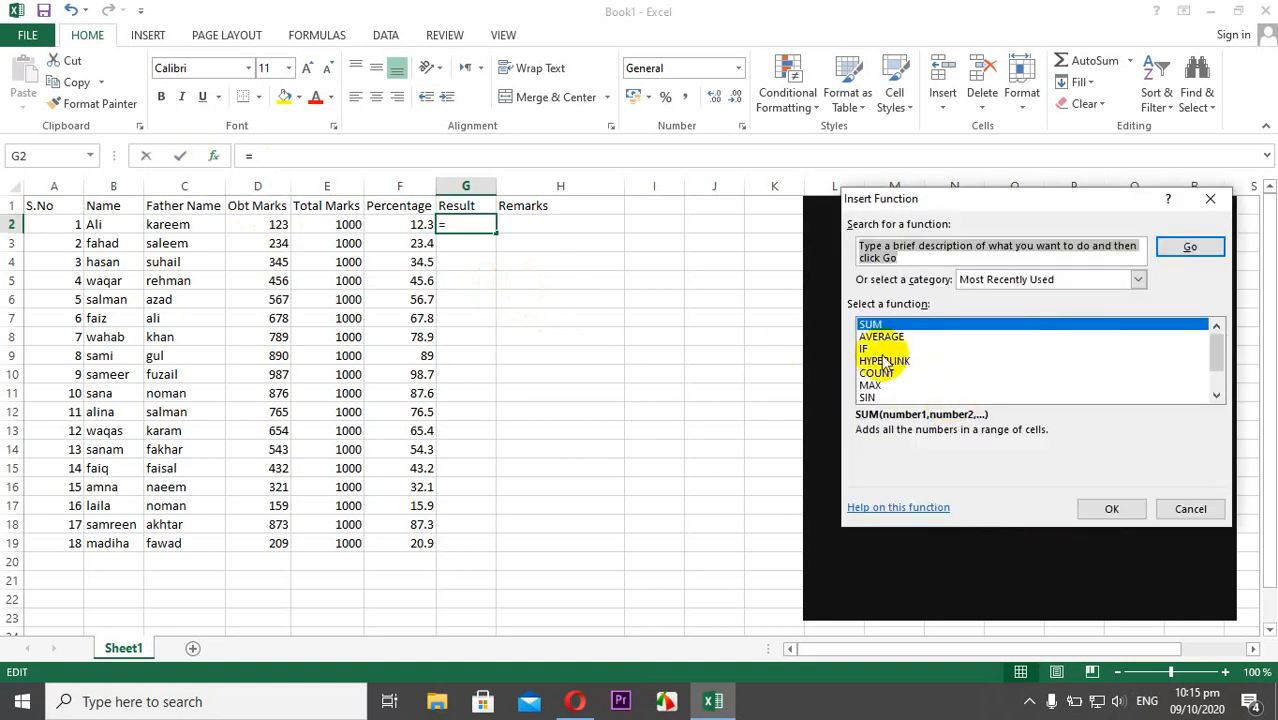
{"action": "left_click", "coordinate": [864, 348]}
{"action": "left_click", "coordinate": [1104, 510]}
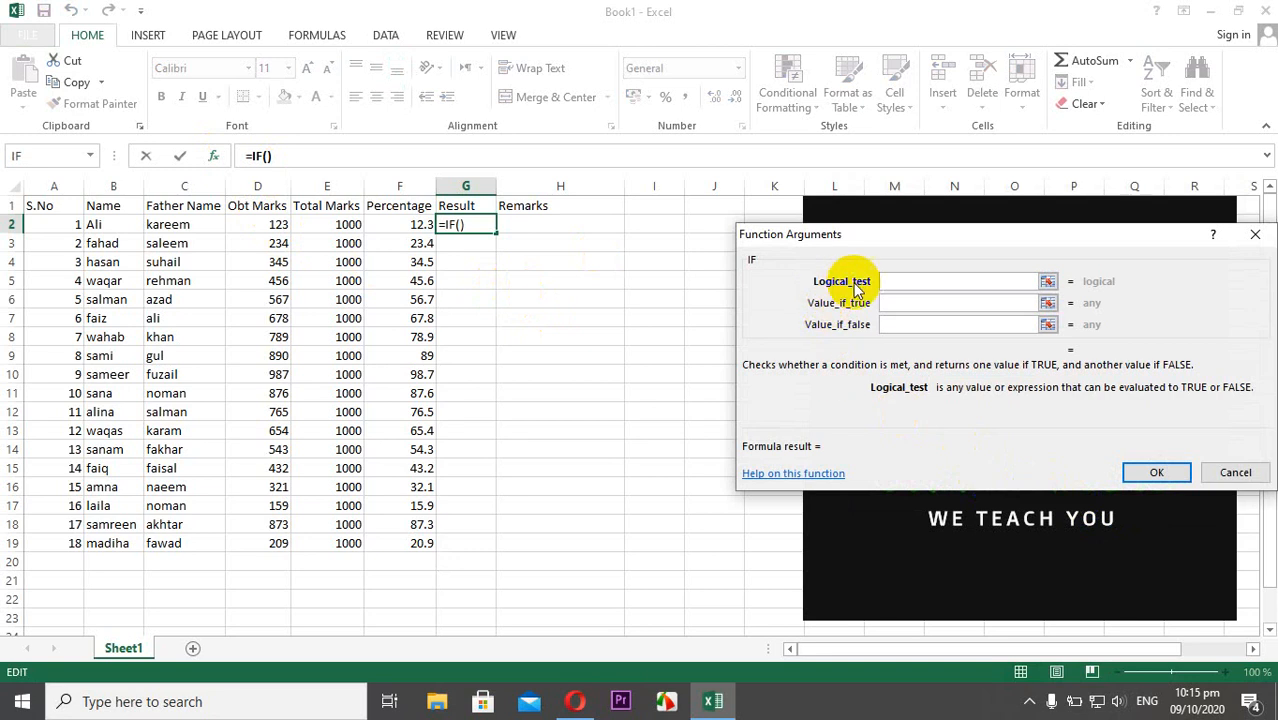
{"action": "left_click", "coordinate": [1048, 282]}
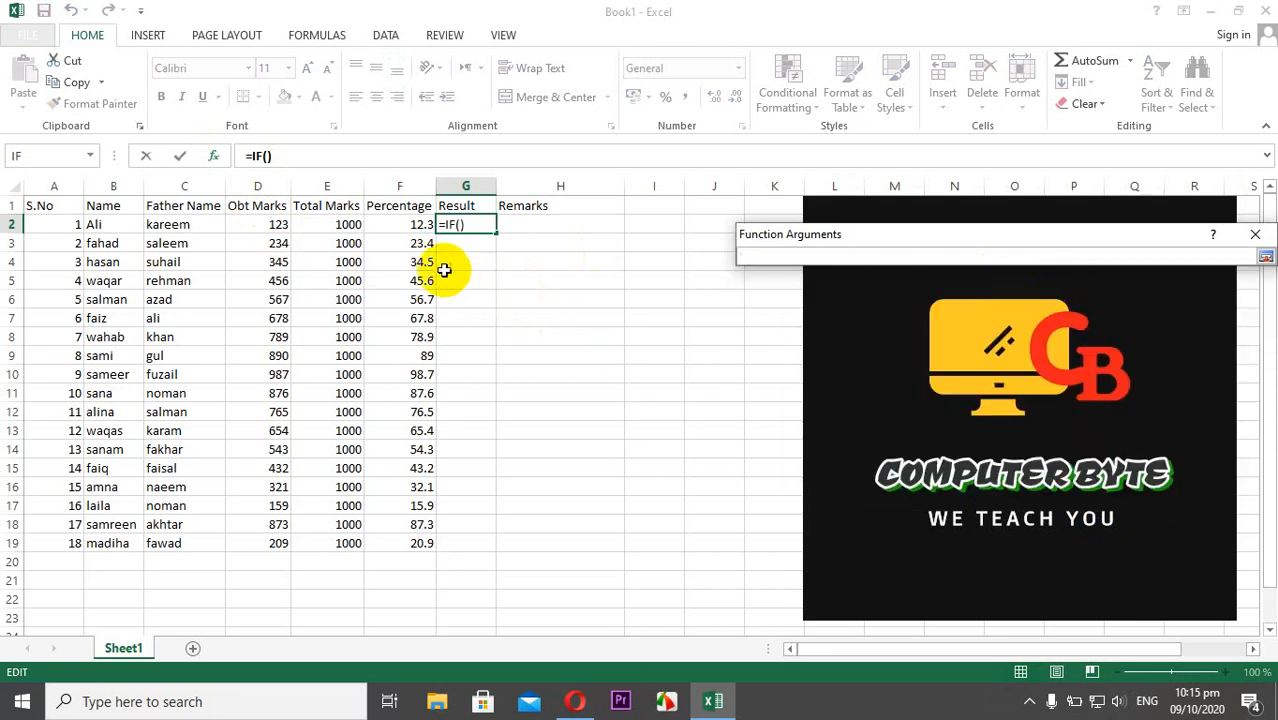
{"action": "left_click", "coordinate": [406, 228]}
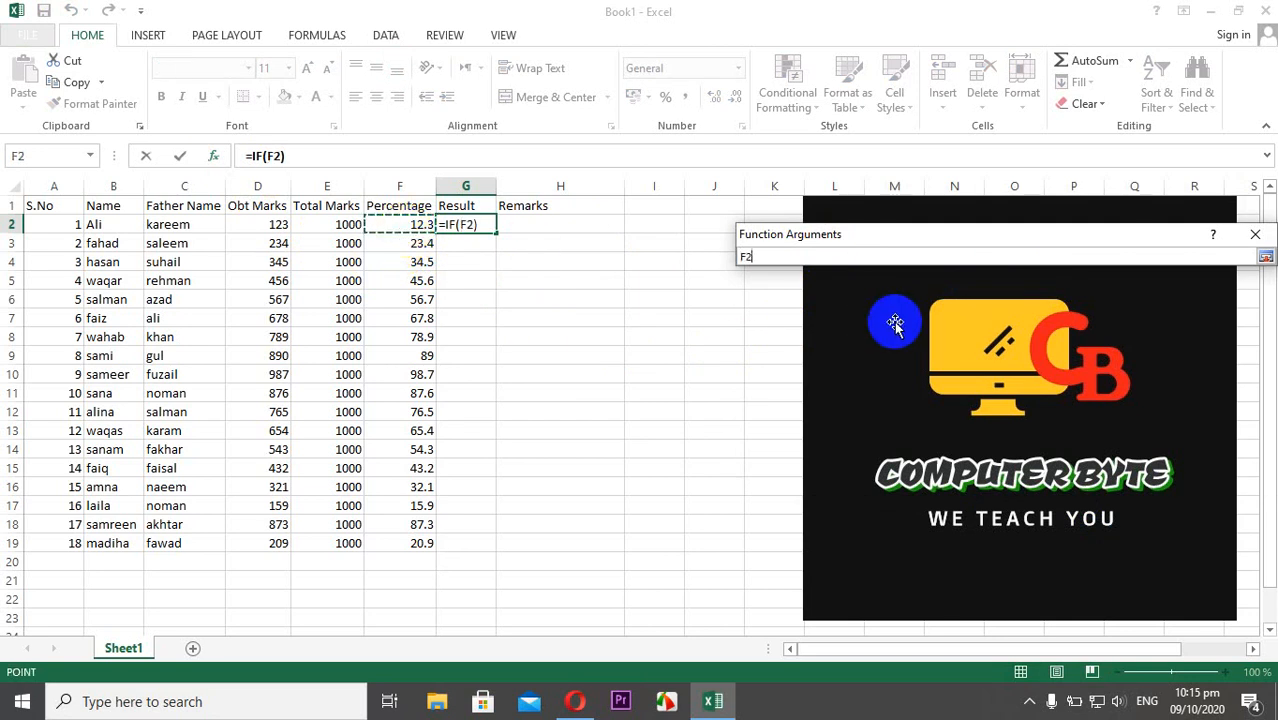
{"action": "key", "text": "Return"}
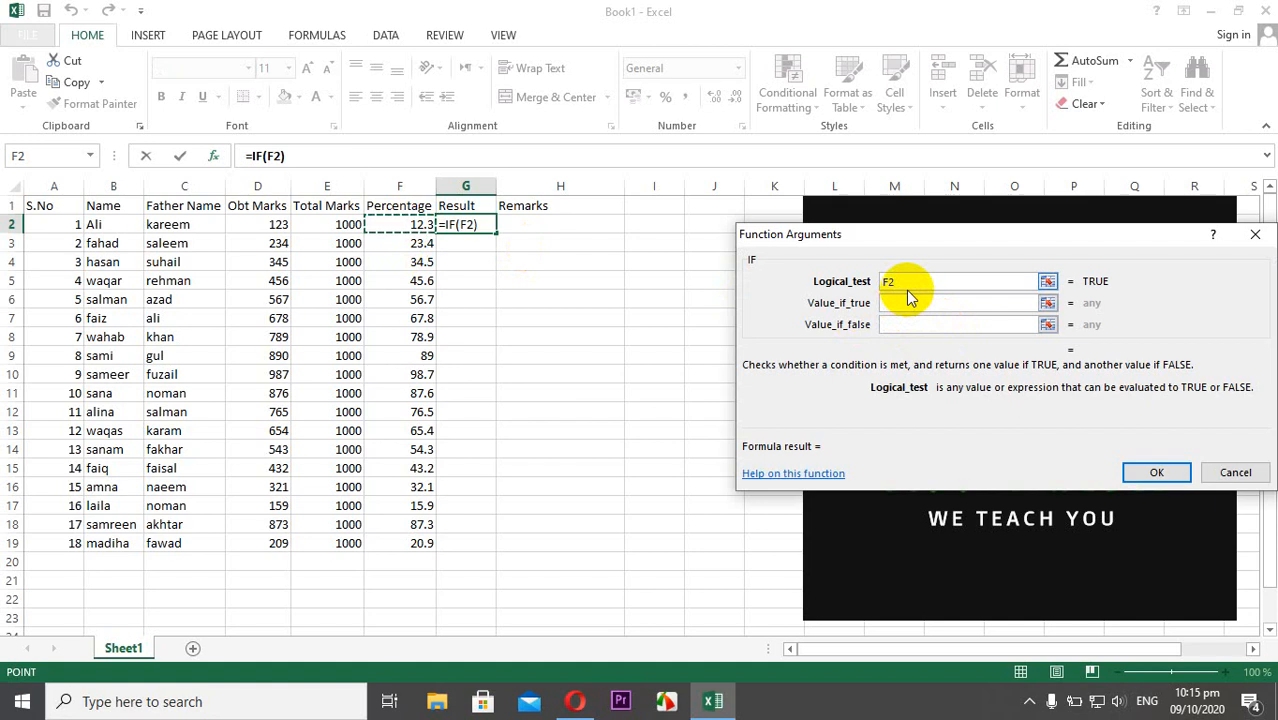
{"action": "type", "text": ">"}
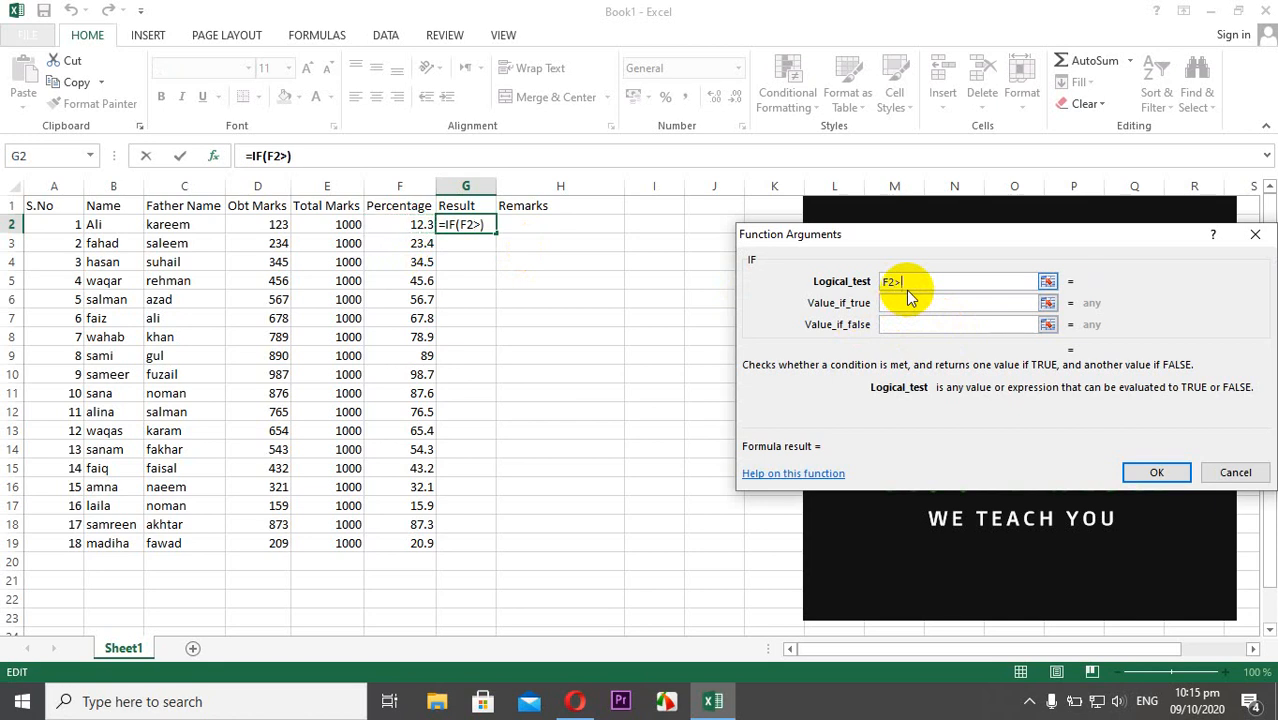
{"action": "type", "text": "40"}
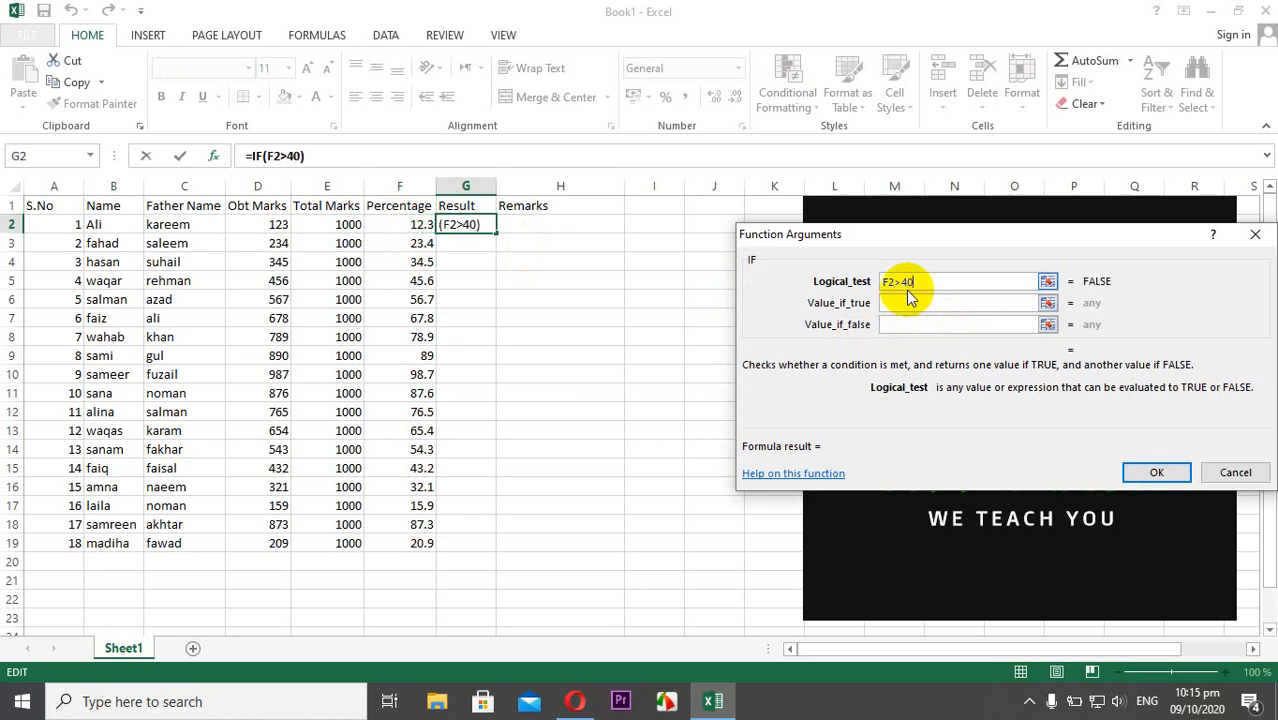
- Change the logical test of the IF function in G2 to F2>=40
{"action": "left_click", "coordinate": [902, 283]}
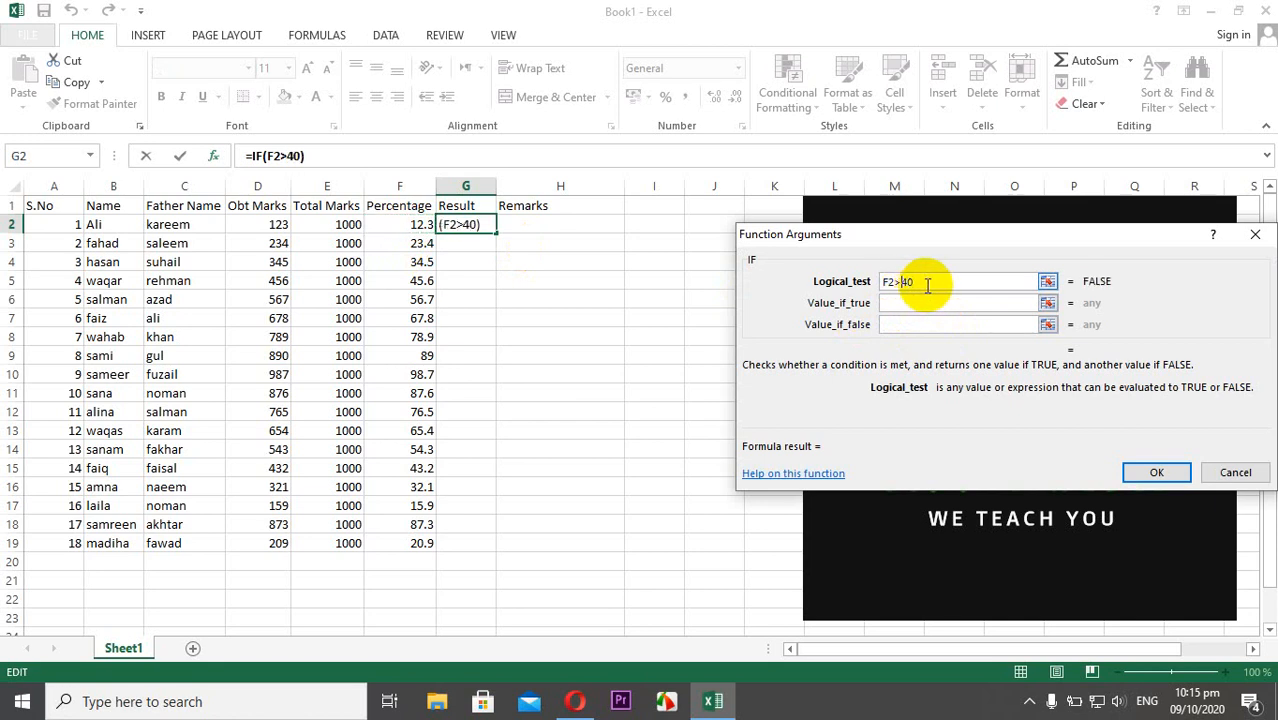
{"action": "key", "text": "Delete"}
{"action": "key", "text": "Delete"}
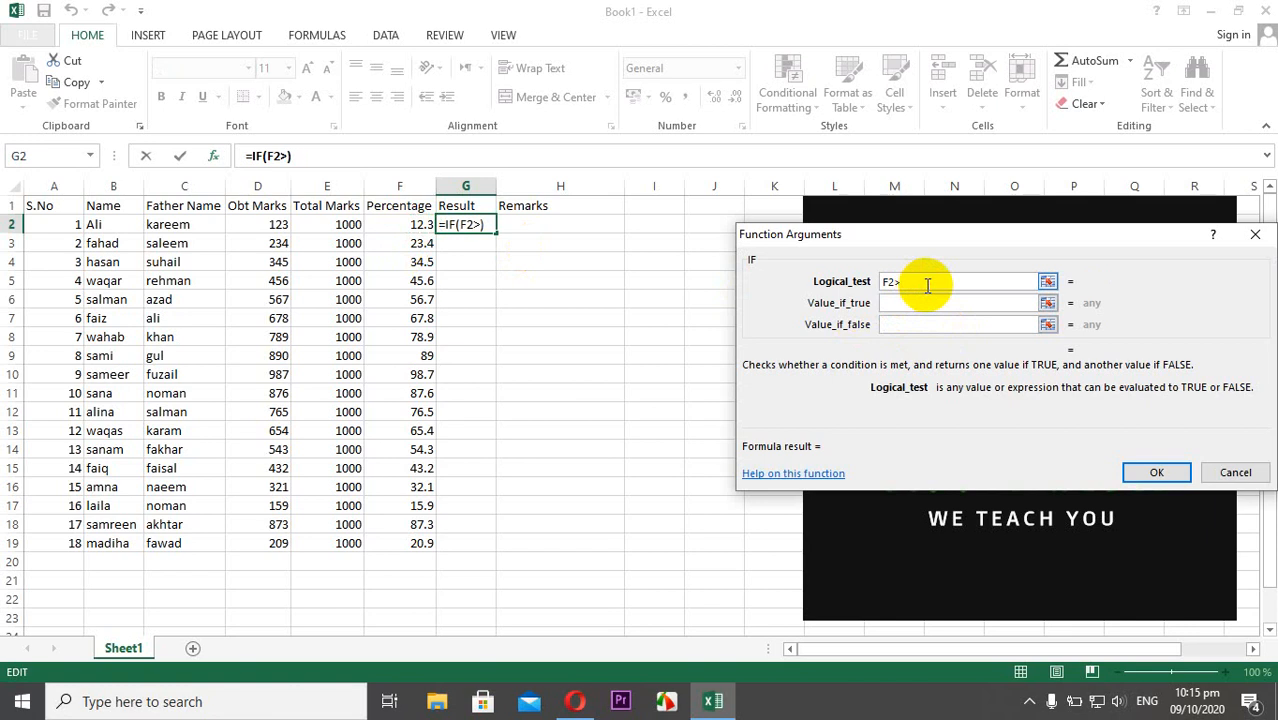
{"action": "type", "text": "=4"}
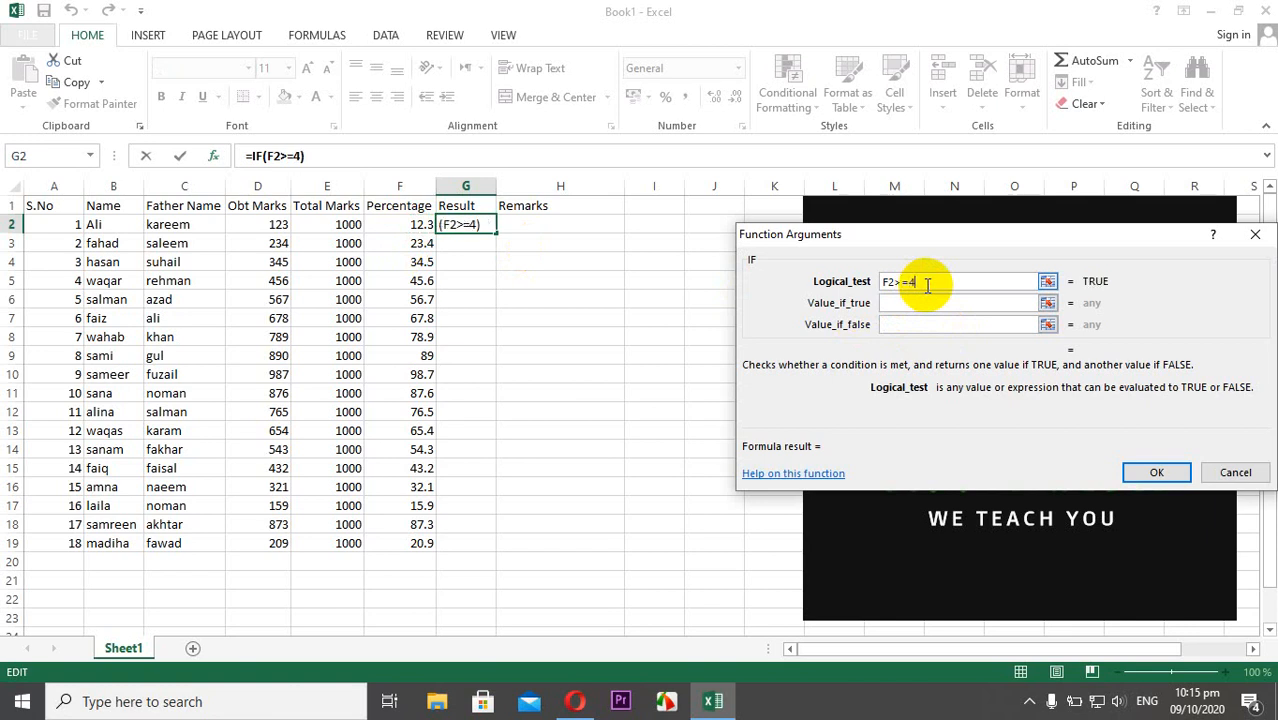
{"action": "type", "text": "0"}
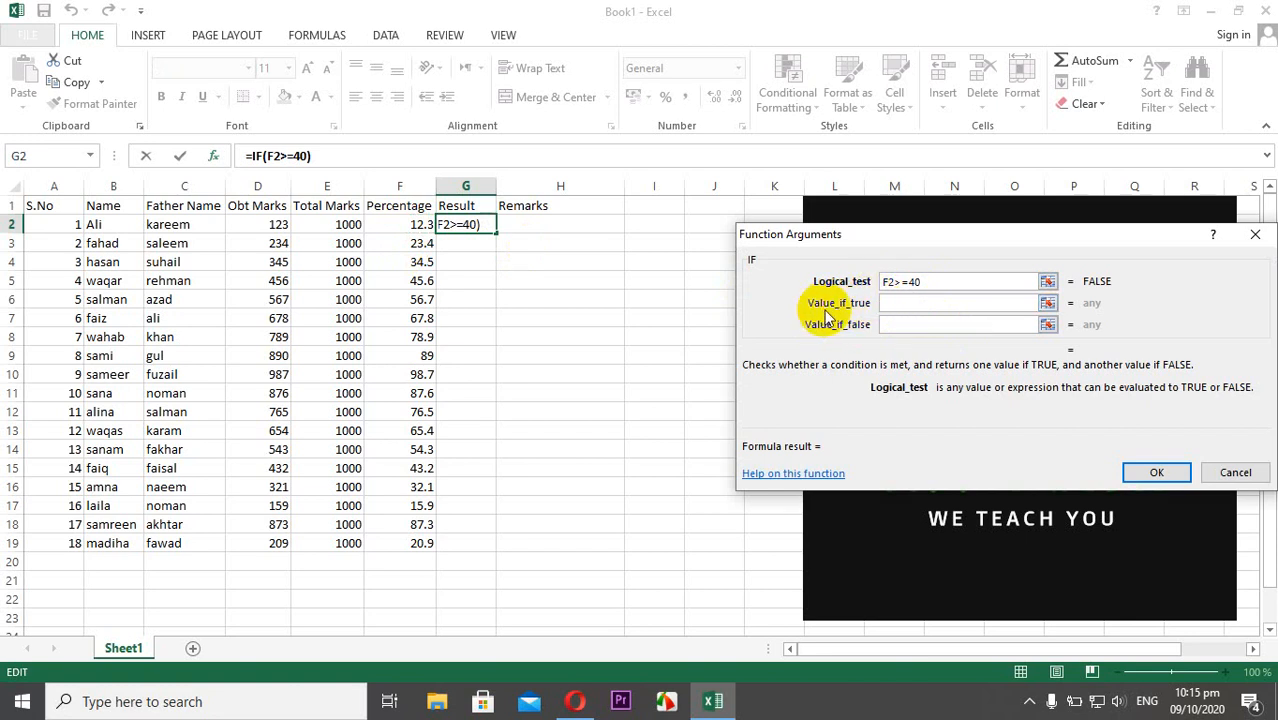
- Make the G2 IF function return "PASS" when true and "FAIL" when false, and fill it down to G19
{"action": "left_click", "coordinate": [895, 303]}
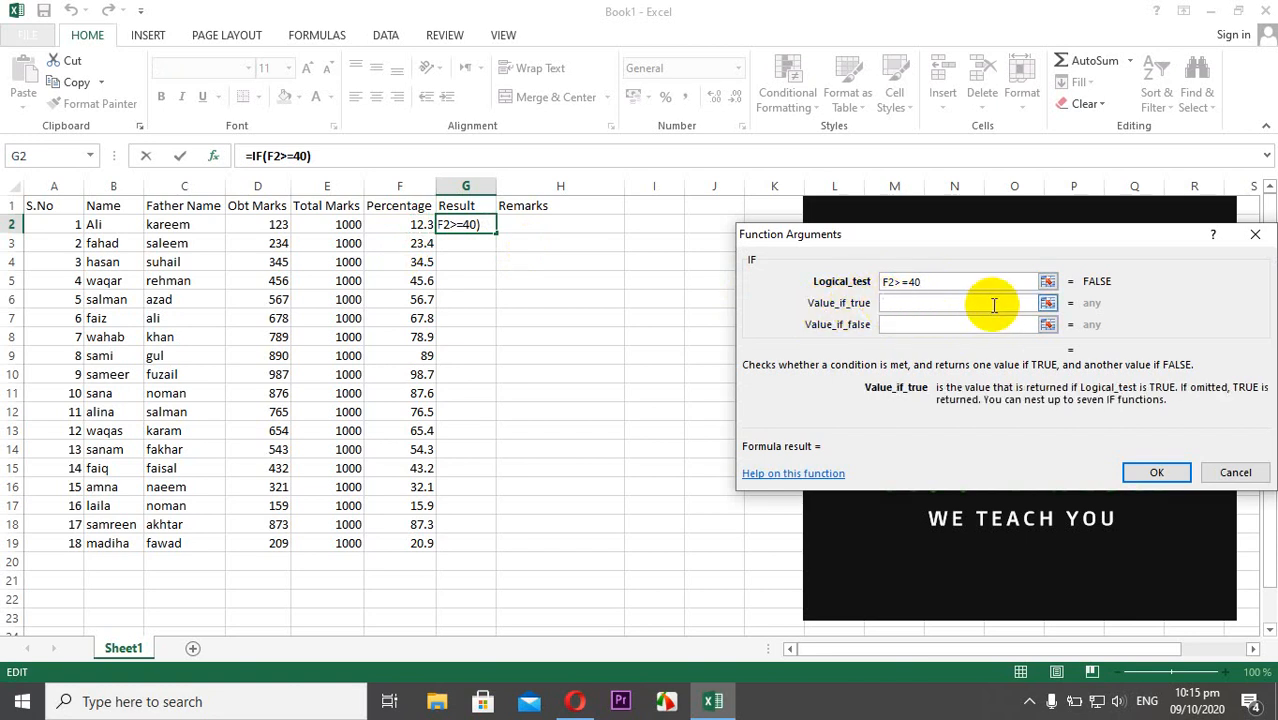
{"action": "type", "text": "\"PAS"}
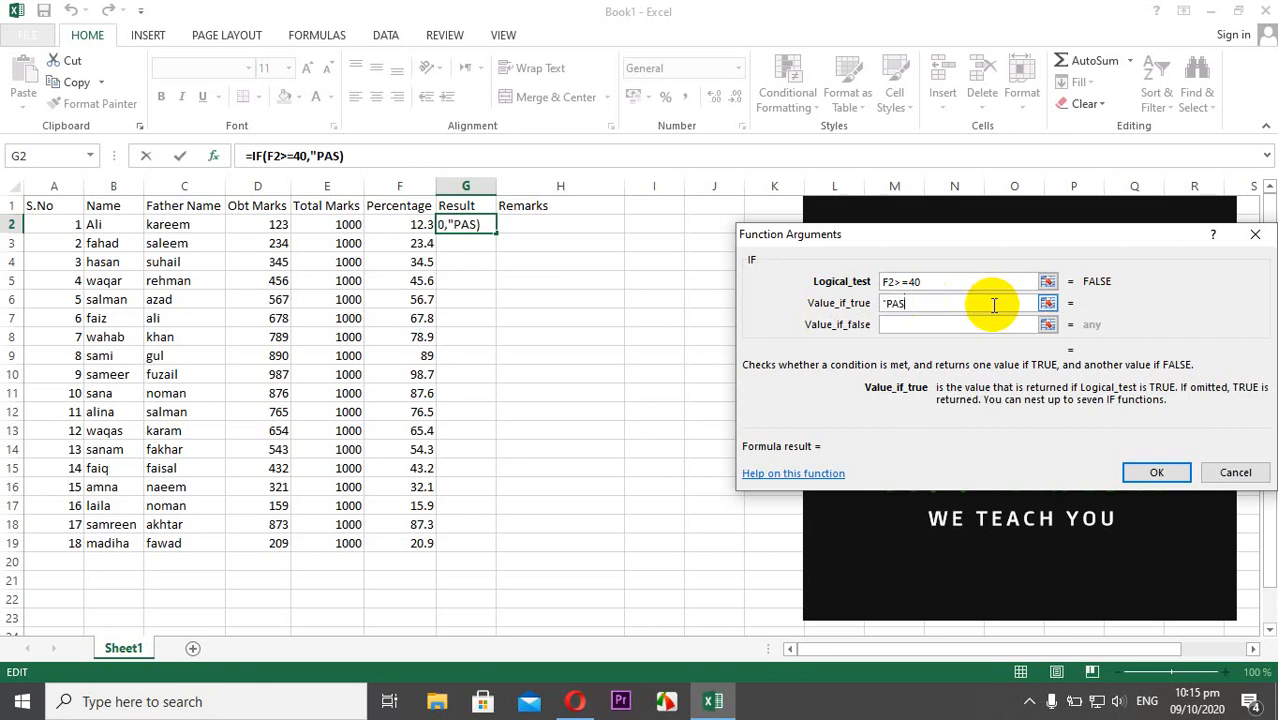
{"action": "type", "text": "S\""}
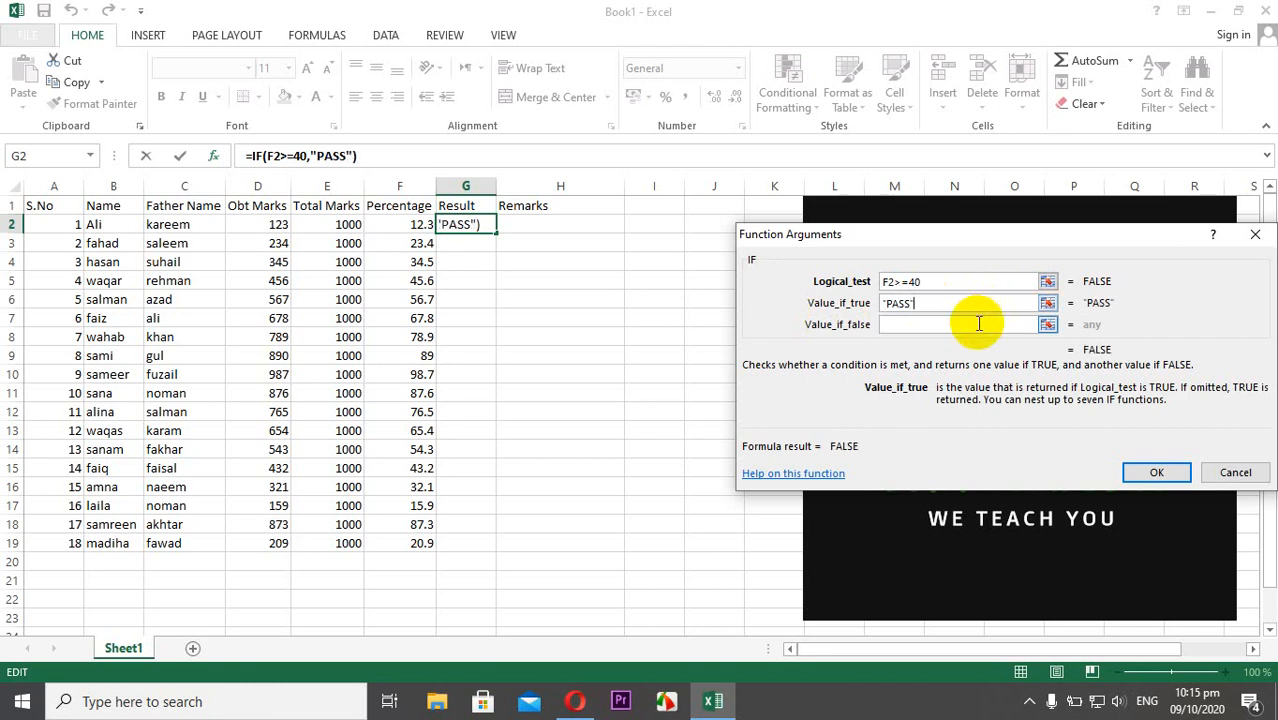
{"action": "left_click", "coordinate": [979, 323]}
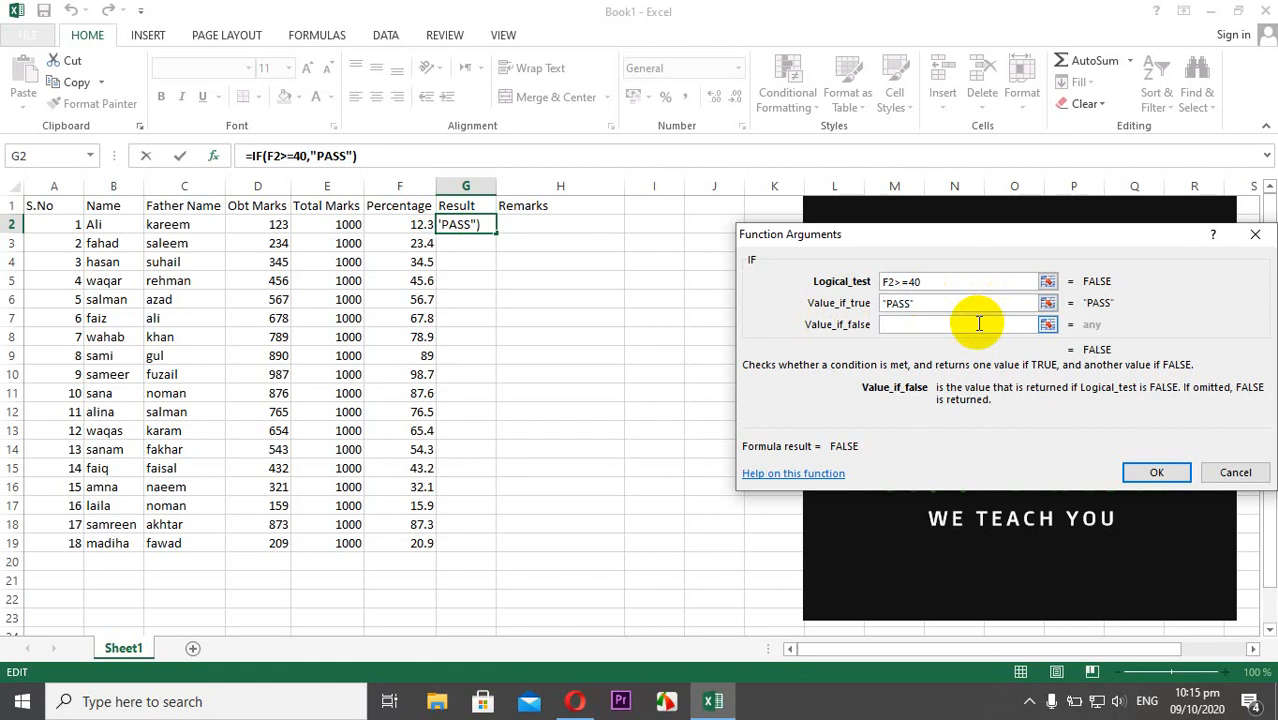
{"action": "type", "text": "\""}
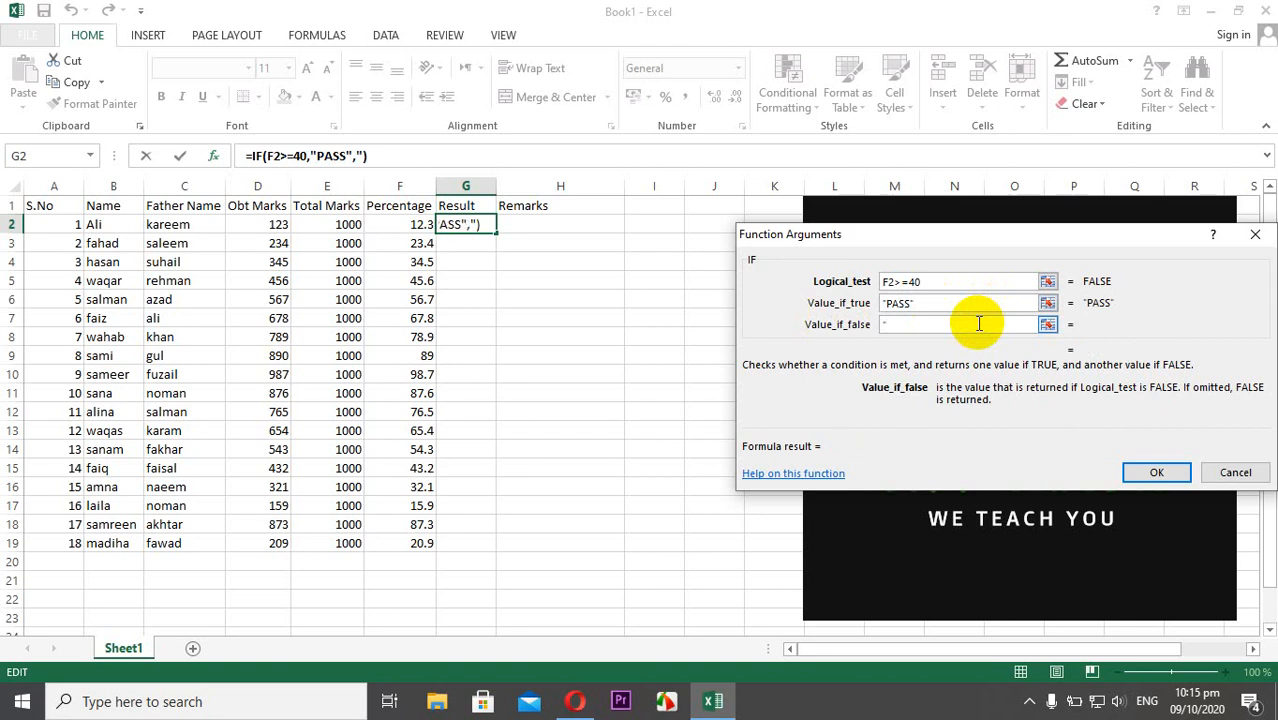
{"action": "type", "text": "FAIL\""}
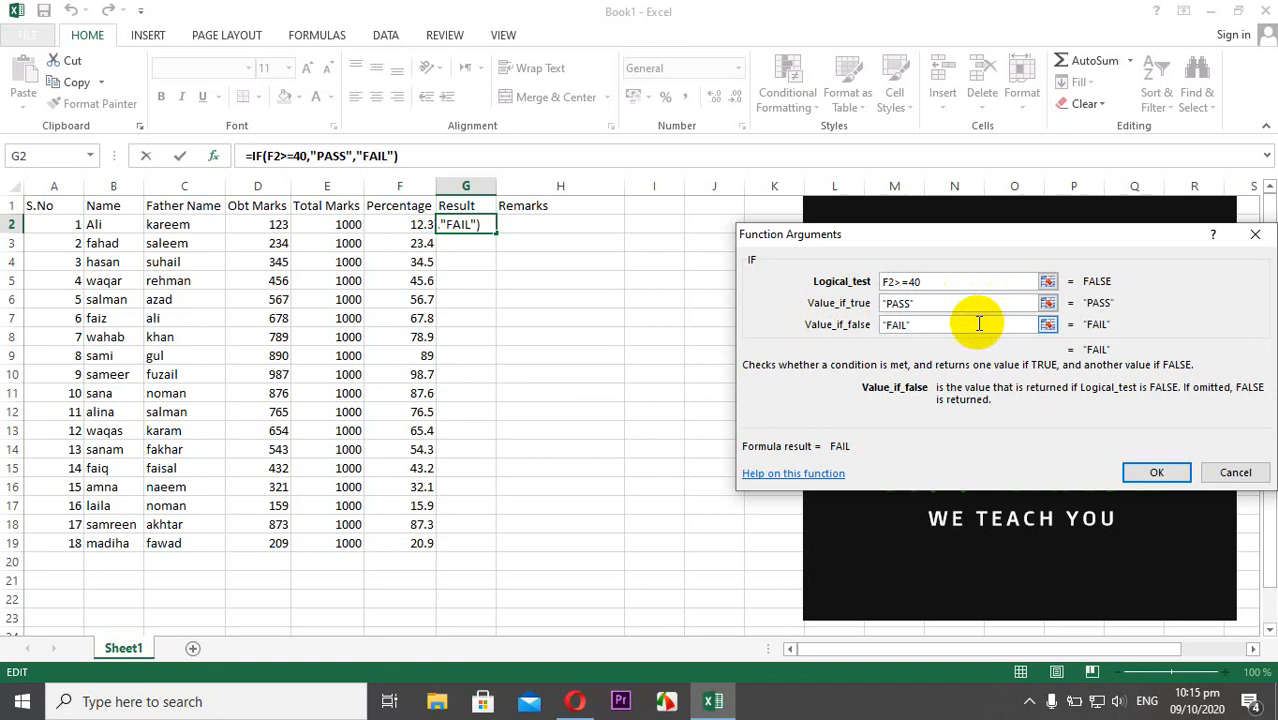
{"action": "left_click", "coordinate": [1146, 470]}
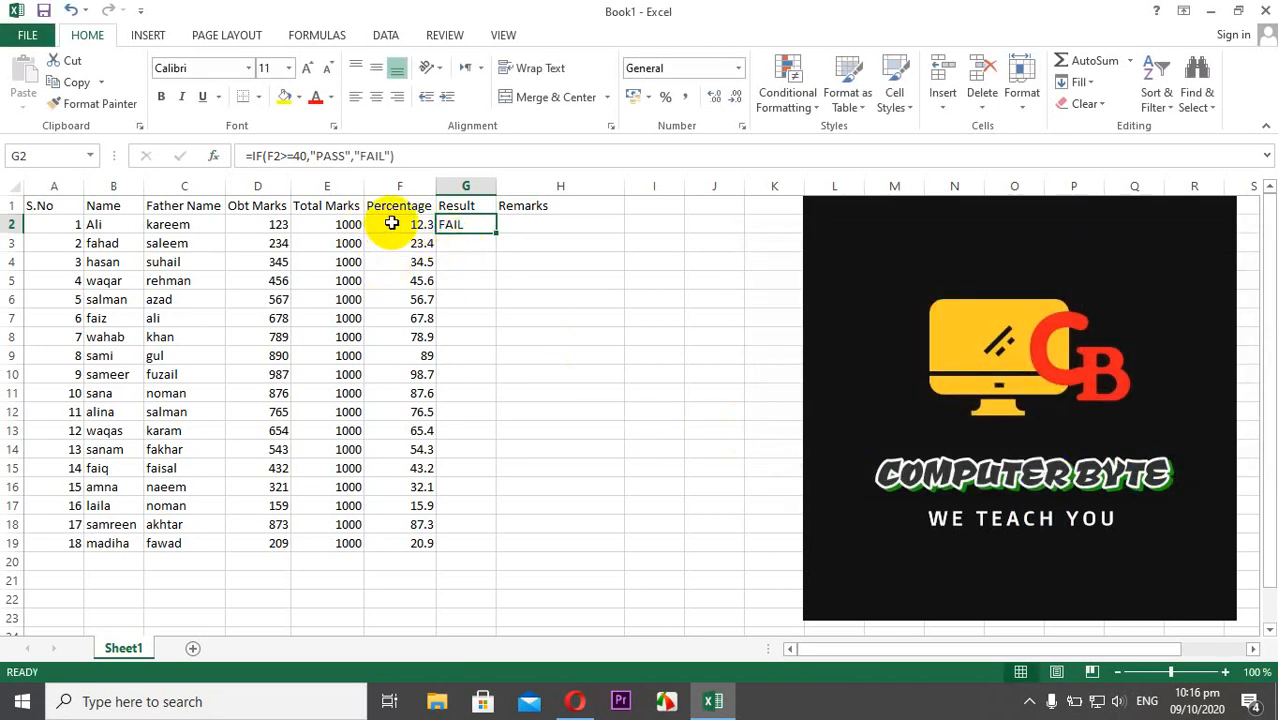
{"action": "left_click", "coordinate": [468, 229]}
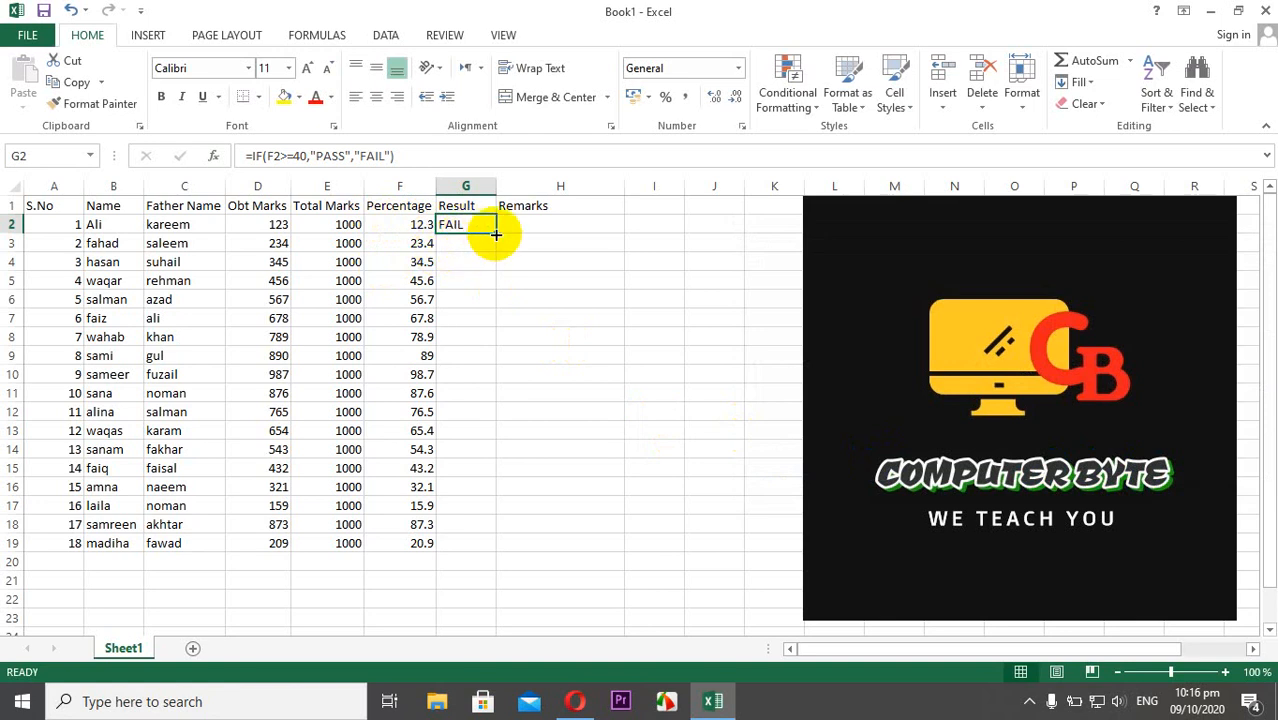
{"action": "double_click", "coordinate": [495, 233]}
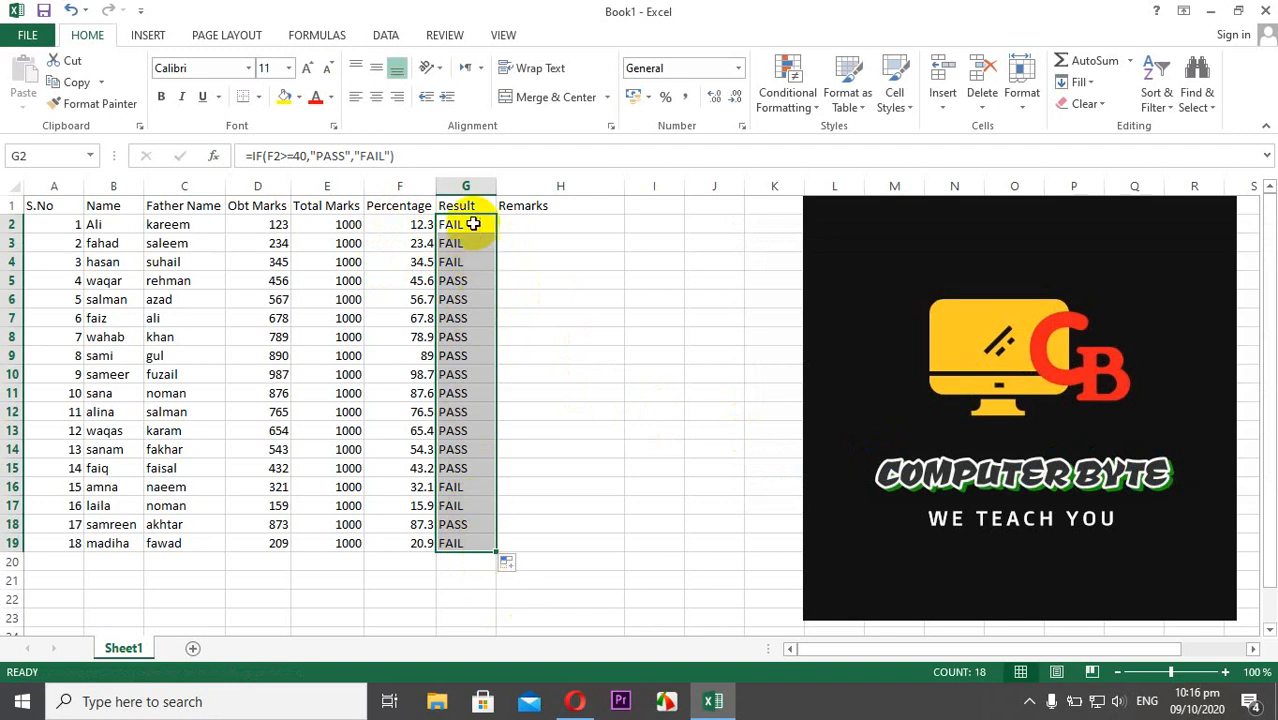
- Begin an IF formula in H2 that tests F2>=50 and returns "GOOD" when true
{"action": "left_click", "coordinate": [557, 230]}
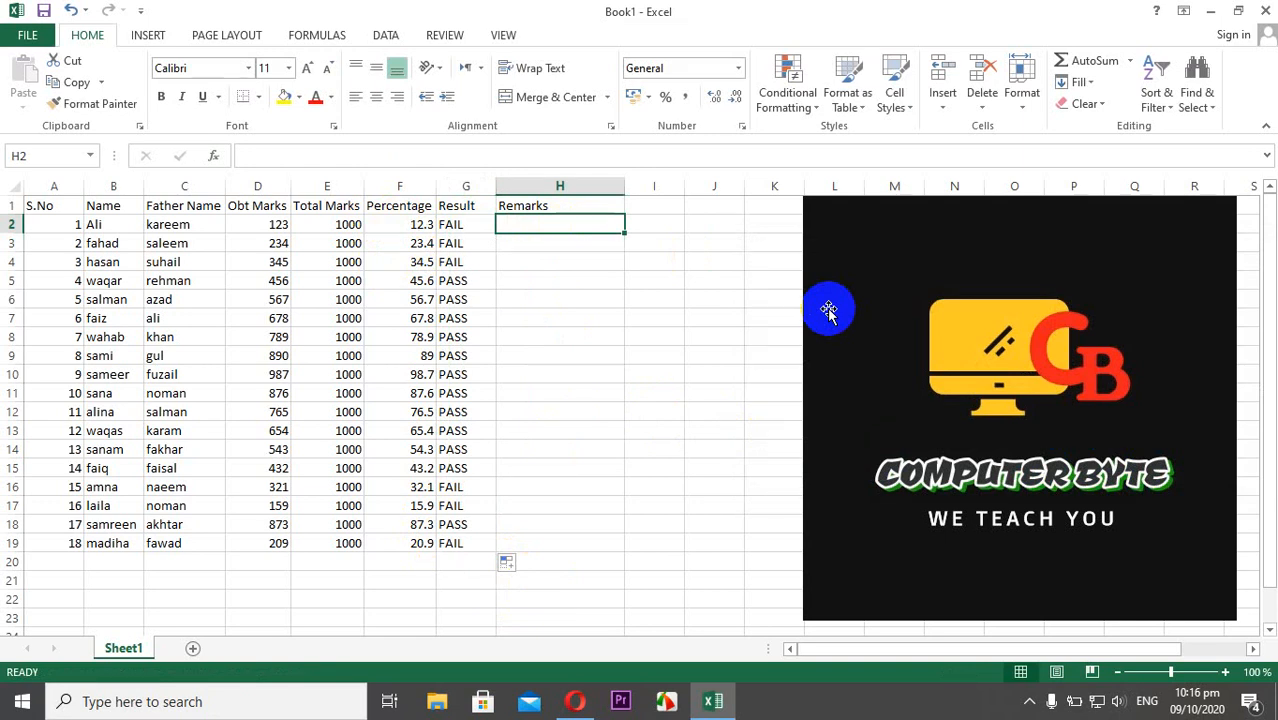
{"action": "type", "text": "=IF"}
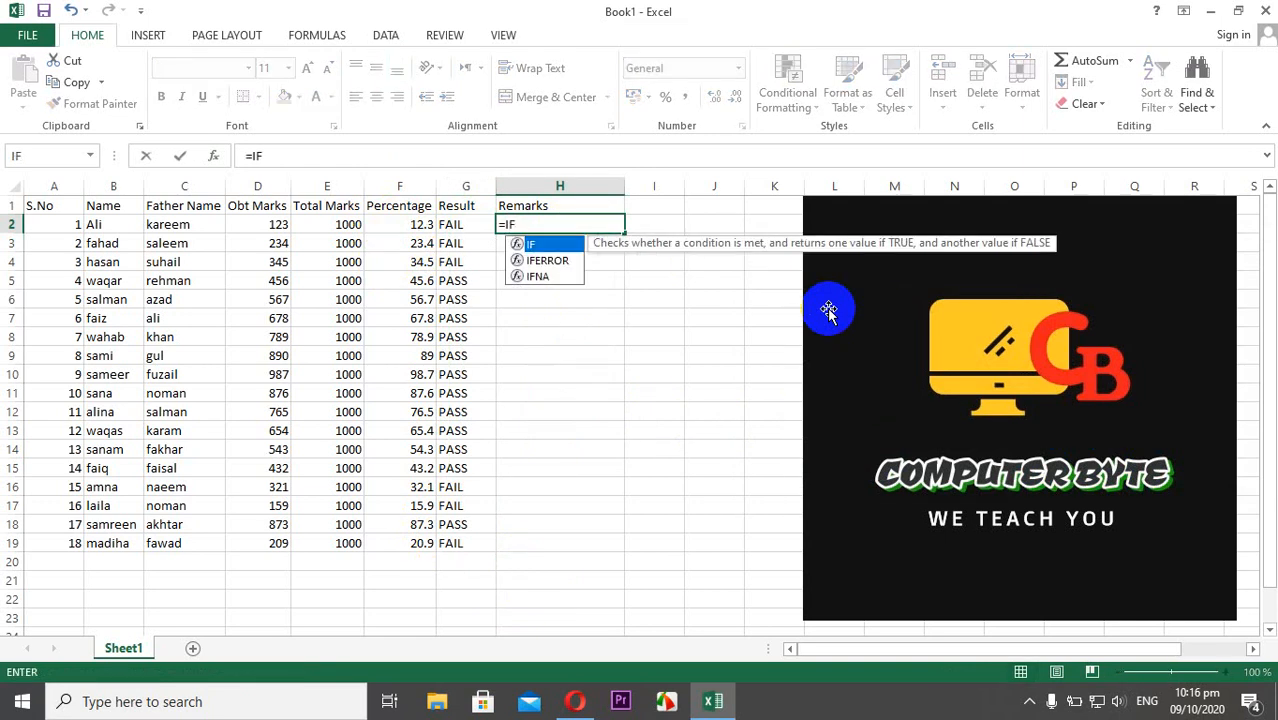
{"action": "type", "text": "("}
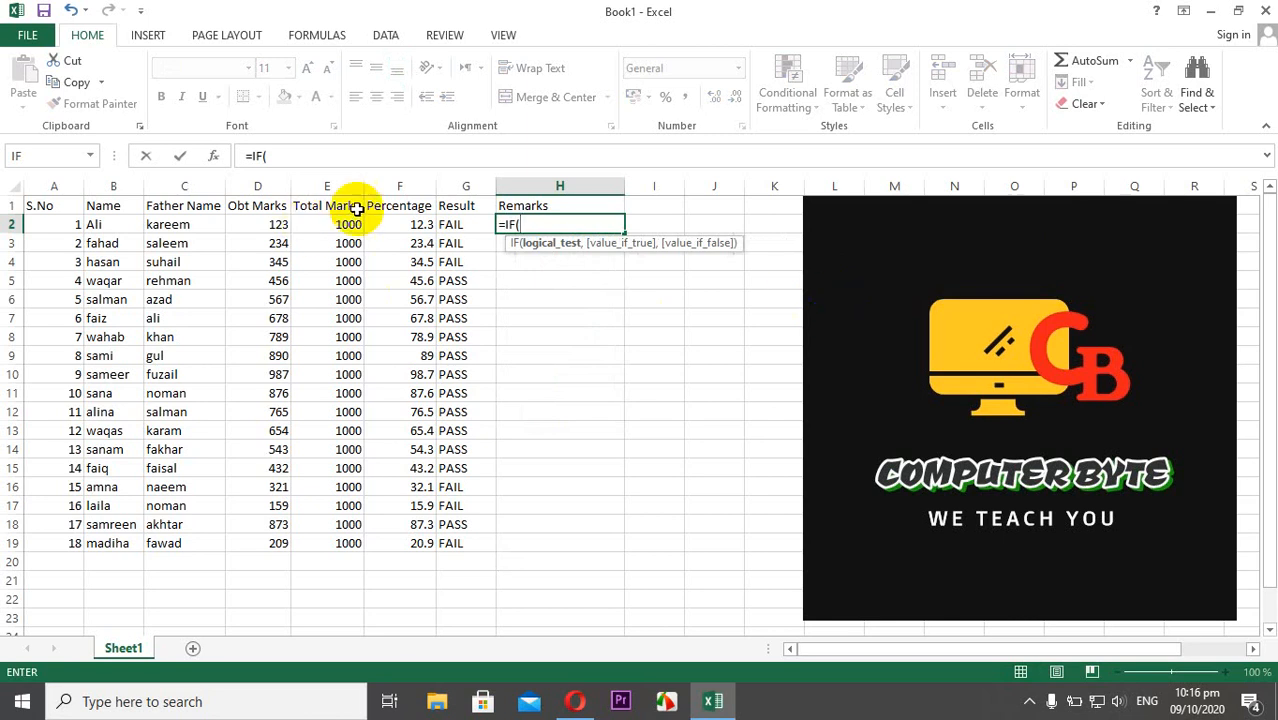
{"action": "left_click", "coordinate": [403, 231]}
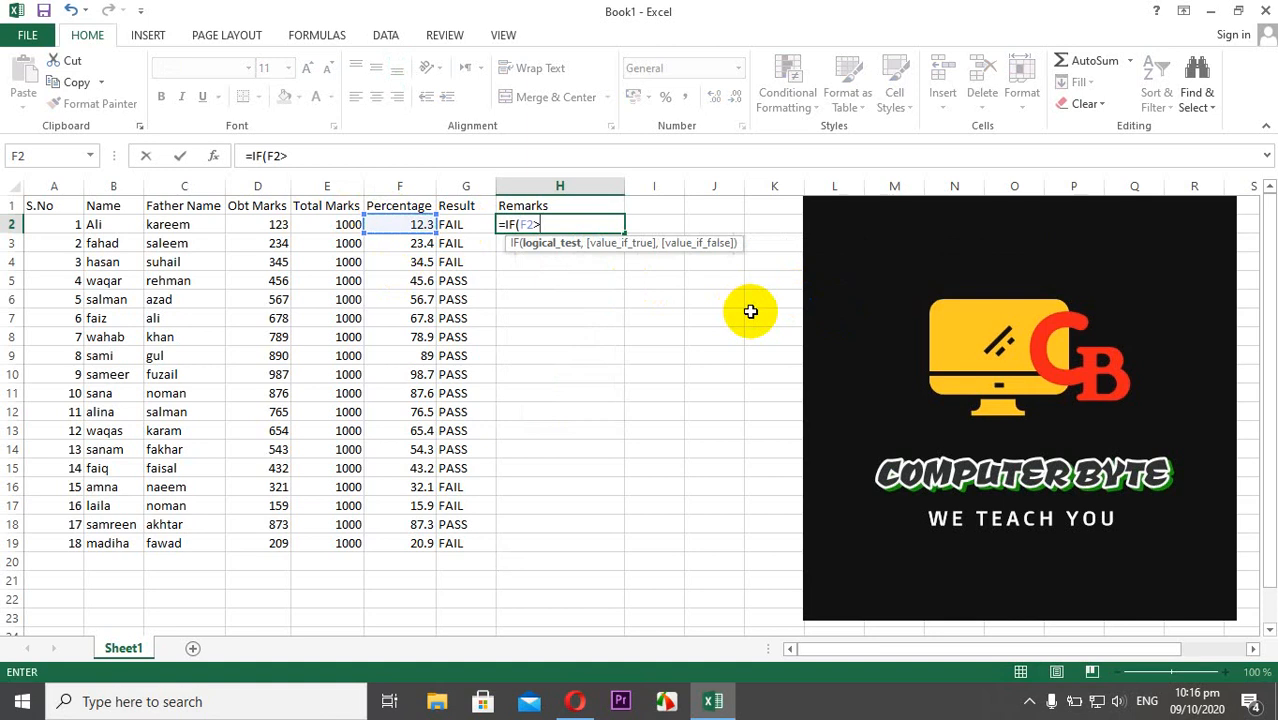
{"action": "type", "text": "=50,\""}
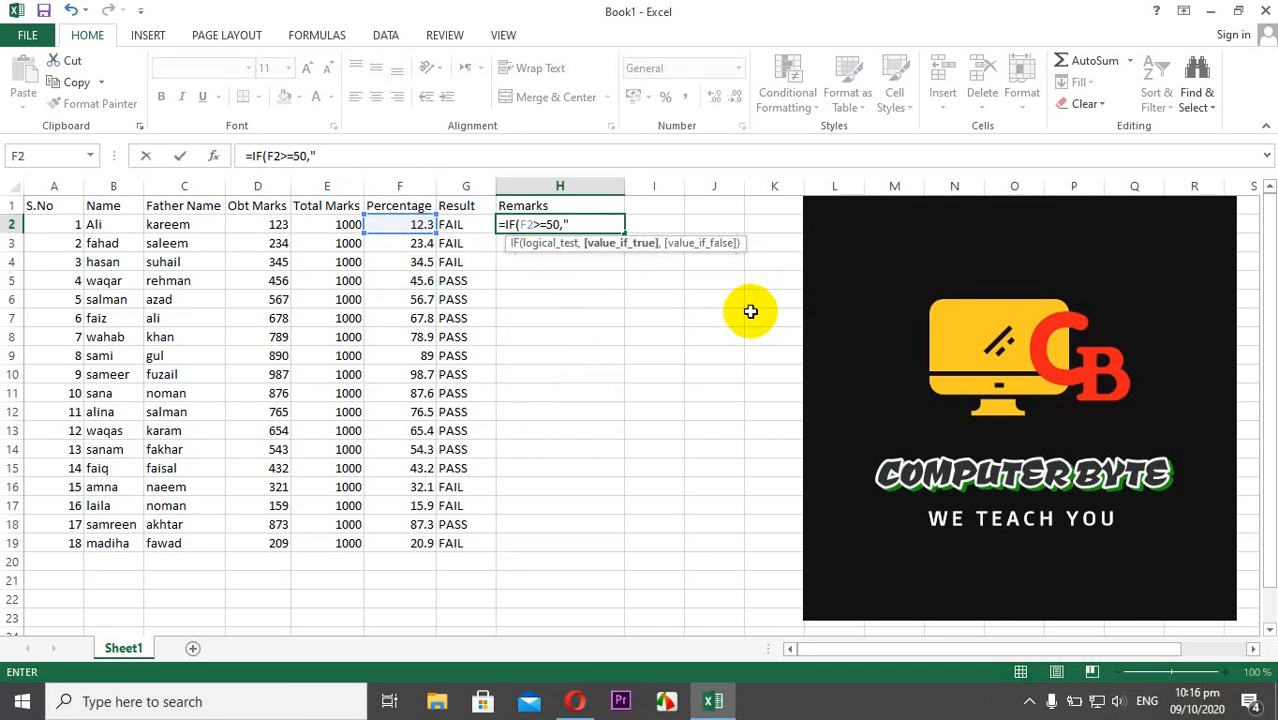
{"action": "type", "text": "g"}
{"action": "key", "text": "BackSpace"}
{"action": "type", "text": "GOOD\","}
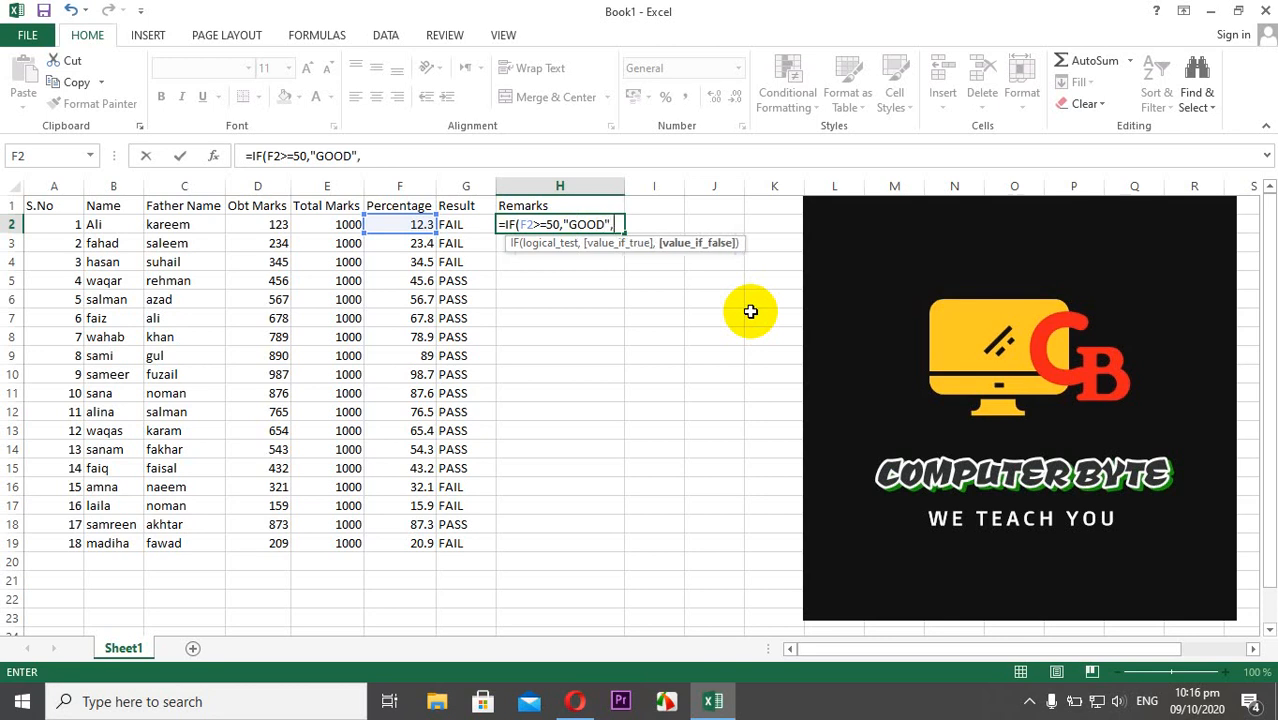
- Complete the H2 formula with "NEEDS IMPROVEMENT" as the value when false
{"action": "type", "text": "\"NEEDS"}
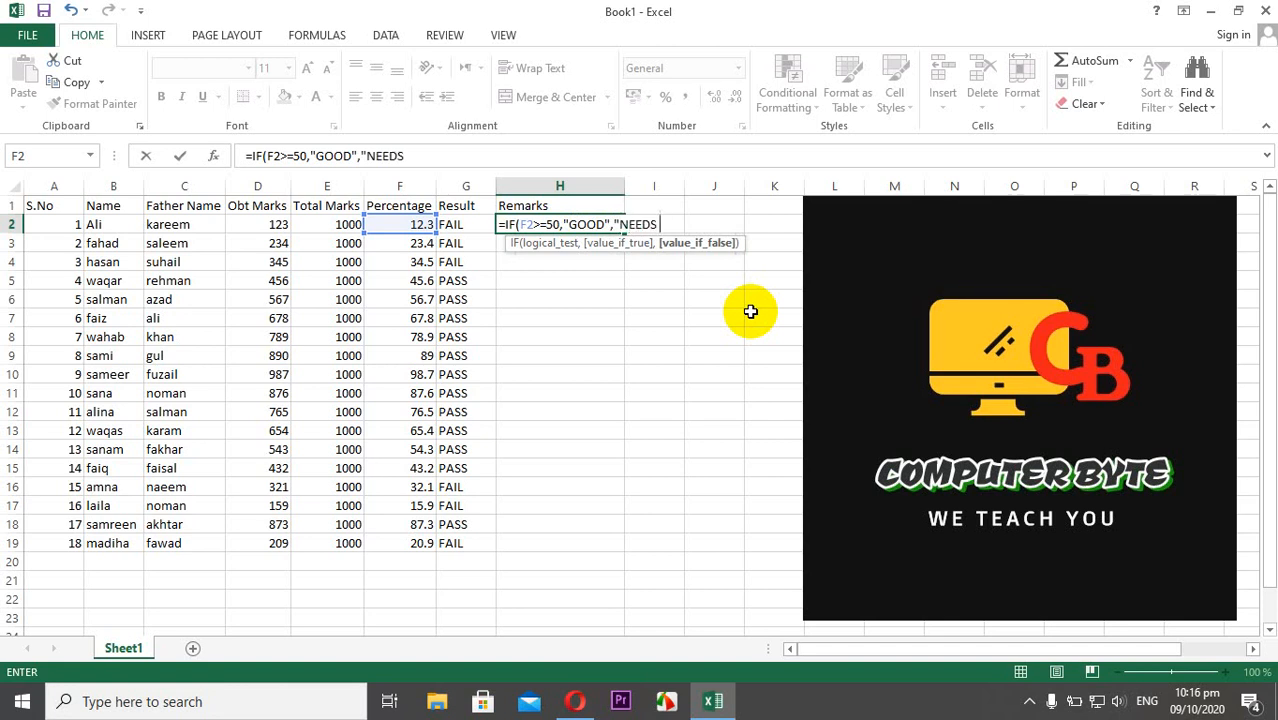
{"action": "type", "text": " O"}
{"action": "key", "text": "BackSpace"}
{"action": "type", "text": "IMPROV"}
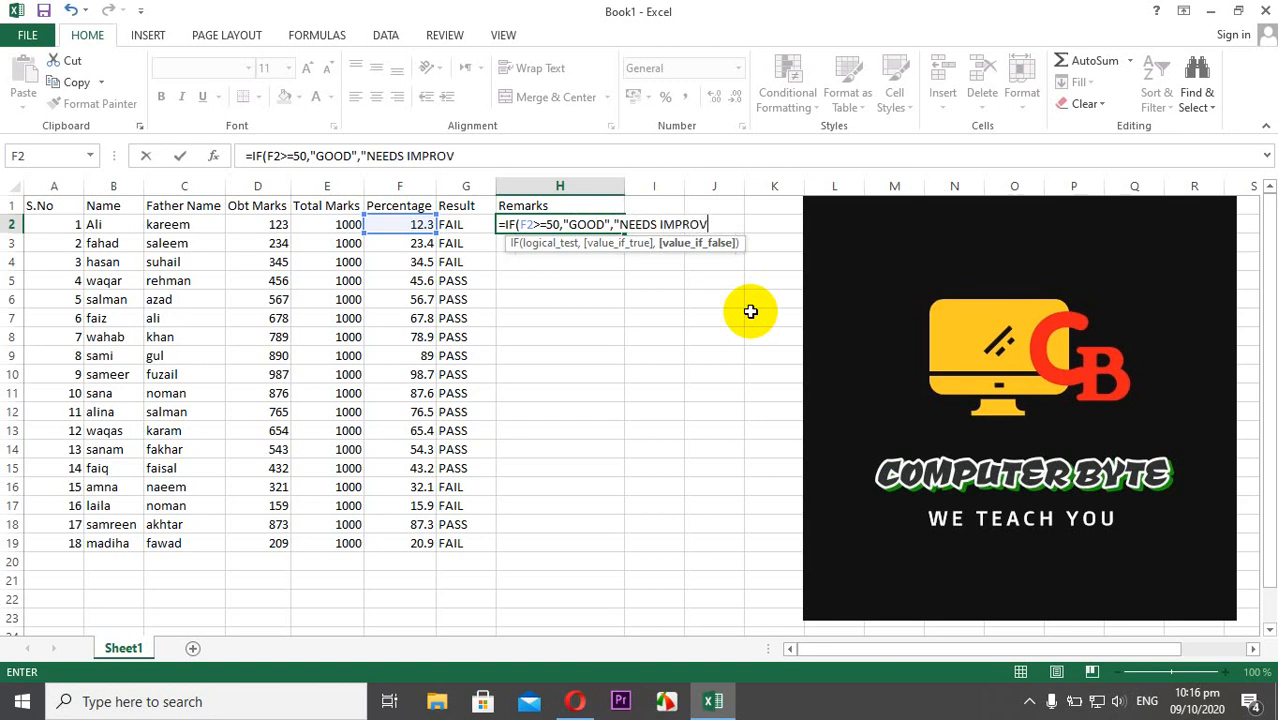
{"action": "type", "text": "EMENT"}
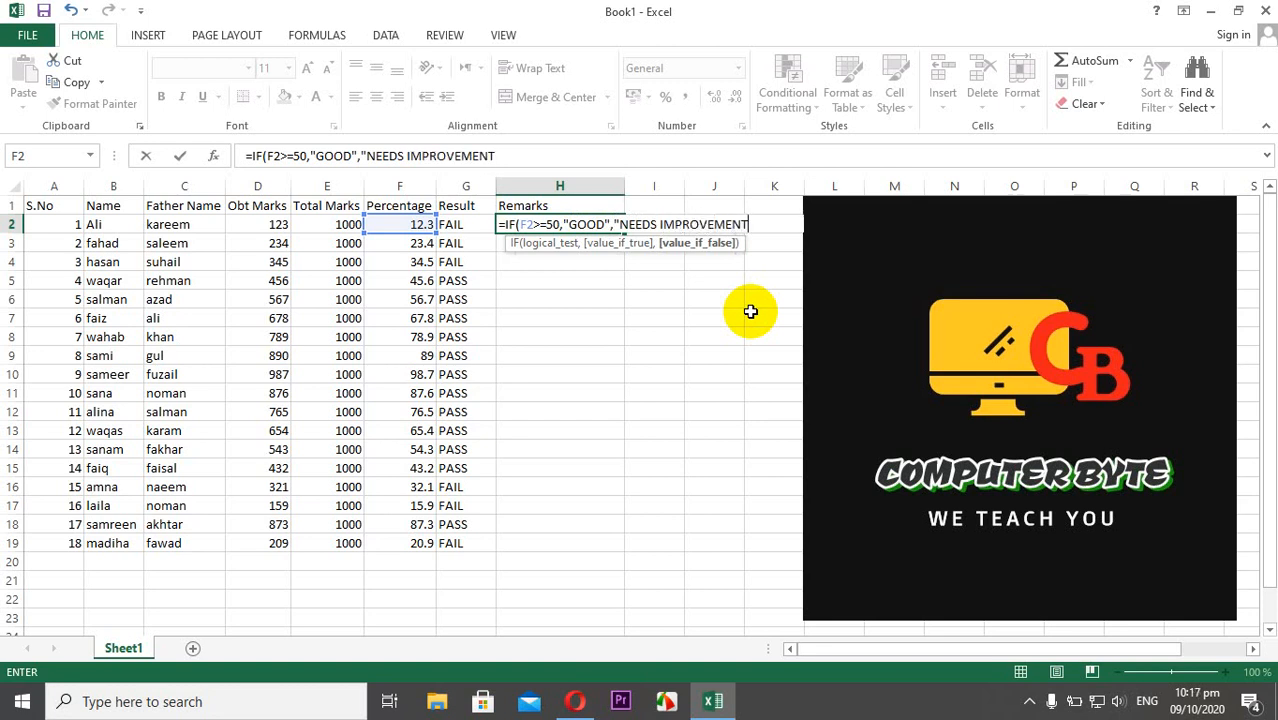
{"action": "type", "text": "\")"}
{"action": "key", "text": "Return"}
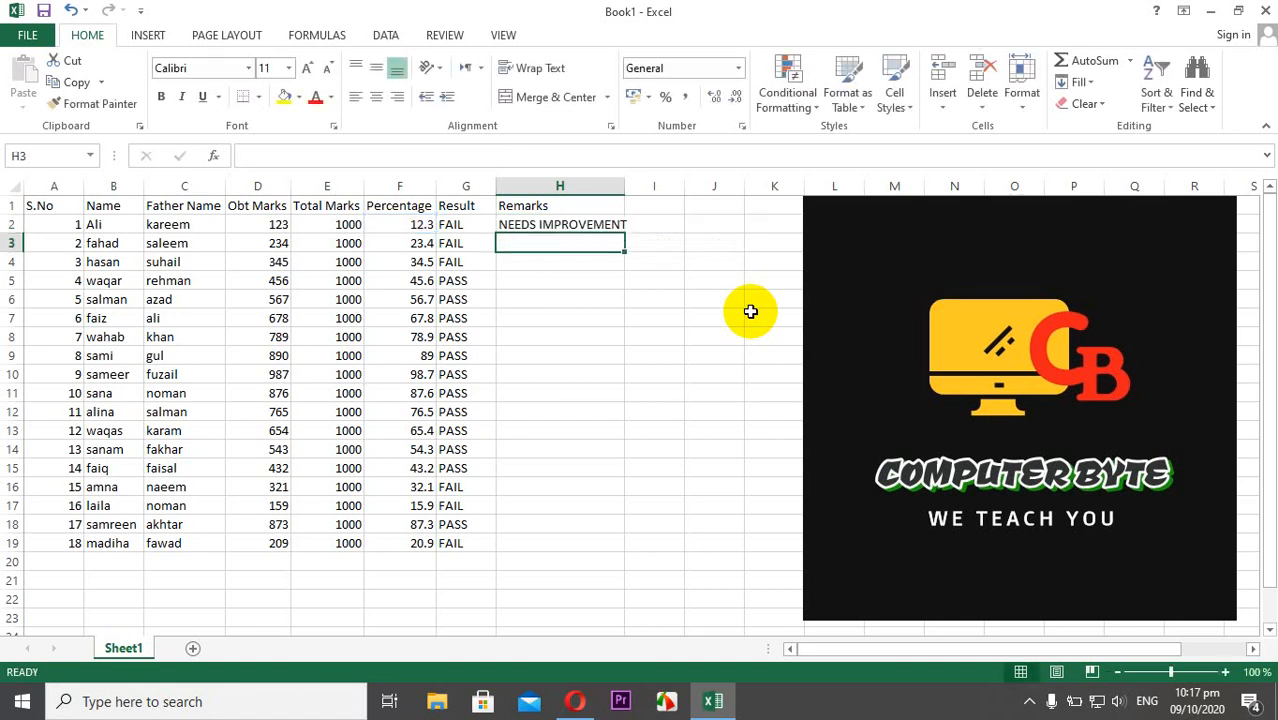
- Widen the Remarks column slightly to fit its text and fill the H2 formula down to H19
{"action": "left_click_drag", "start_coordinate": [625, 186], "coordinate": [633, 186]}
{"action": "left_click", "coordinate": [600, 224]}
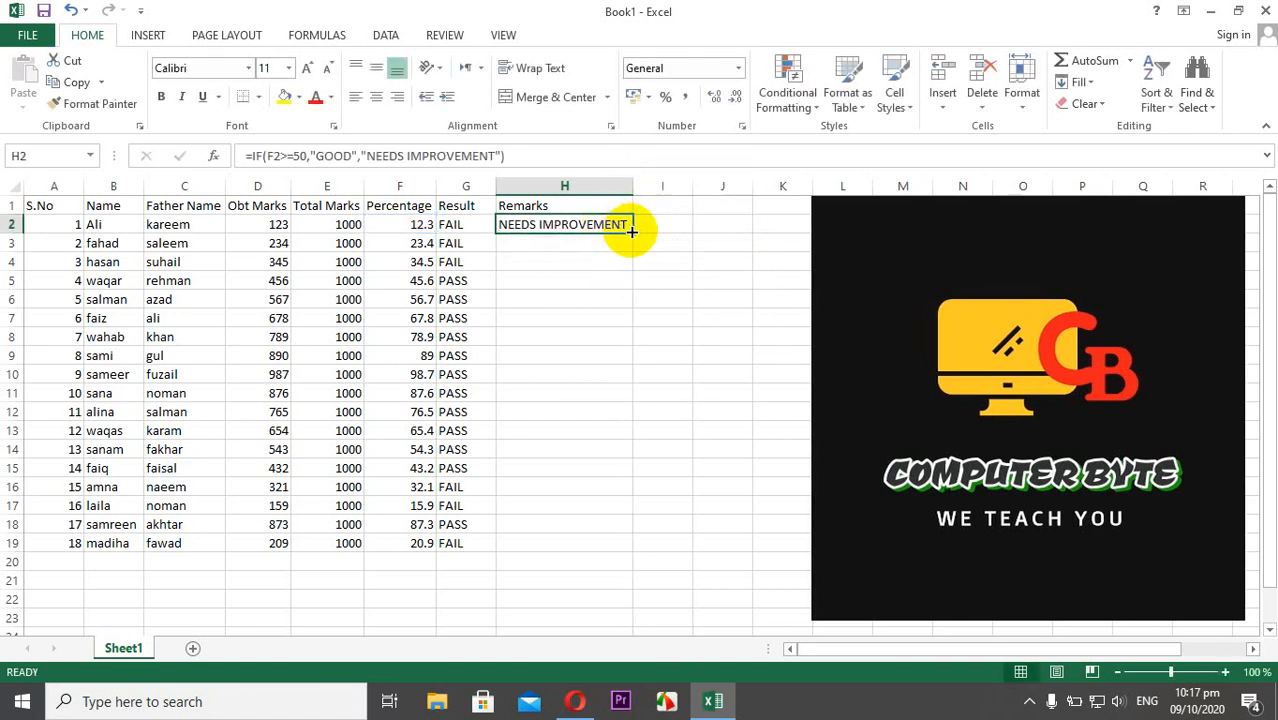
{"action": "double_click", "coordinate": [632, 233]}
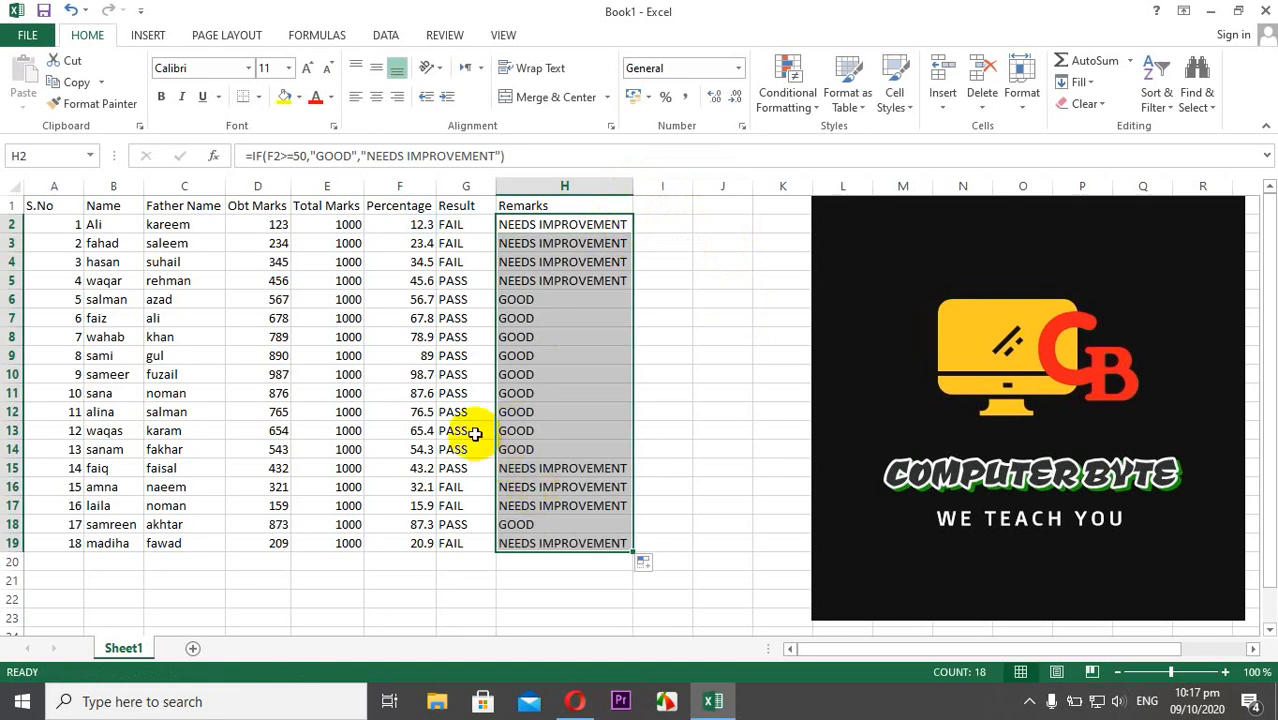